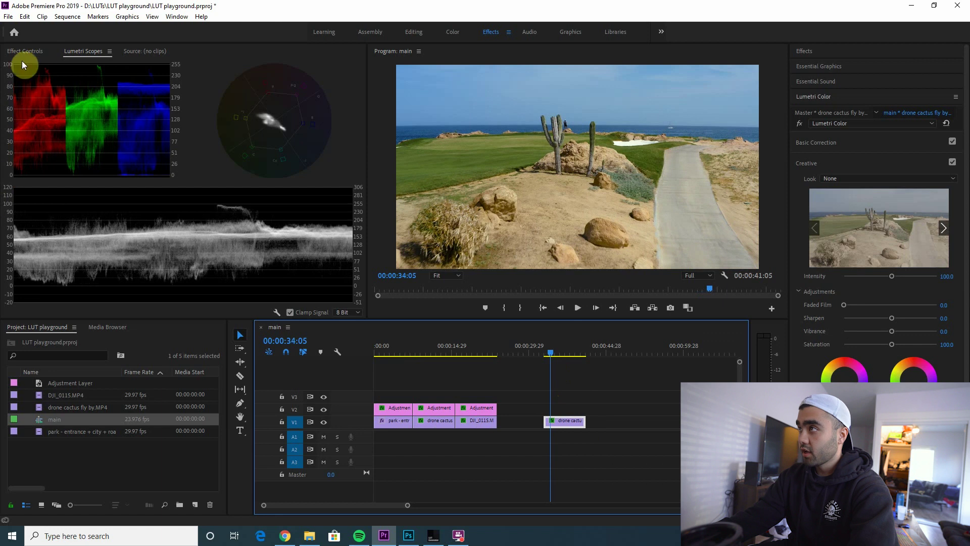
Toggle the clip's Lumetri Color grade off and on to compare
left_click(35, 51)
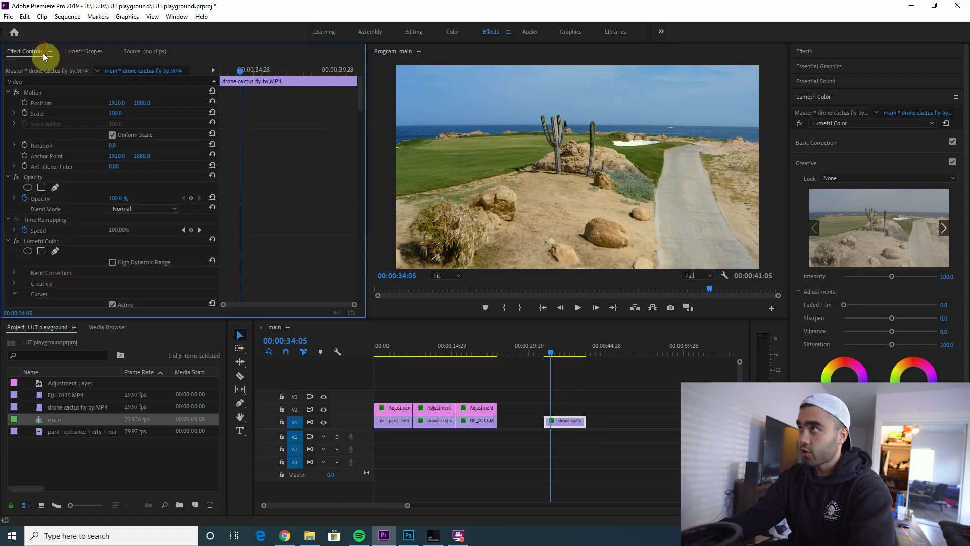
left_click(17, 241)
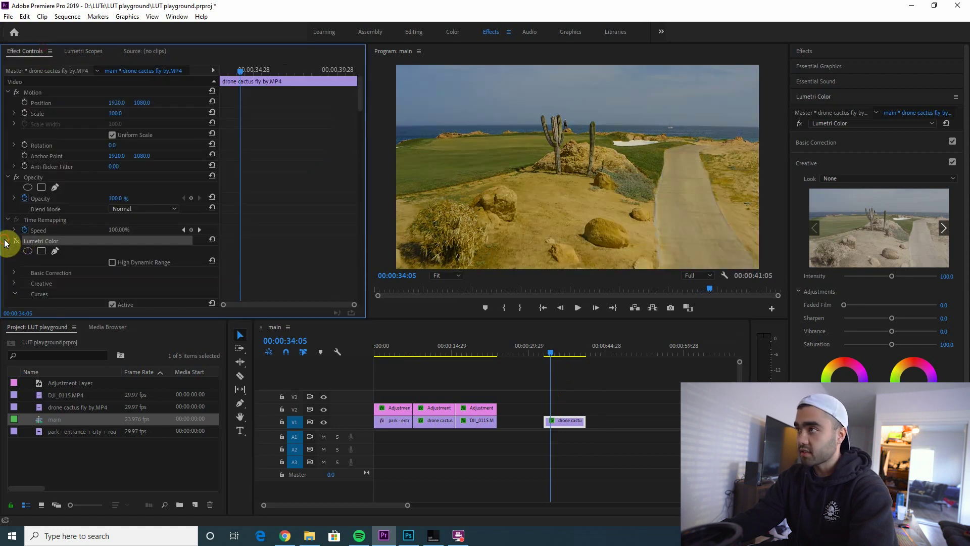
left_click(15, 241)
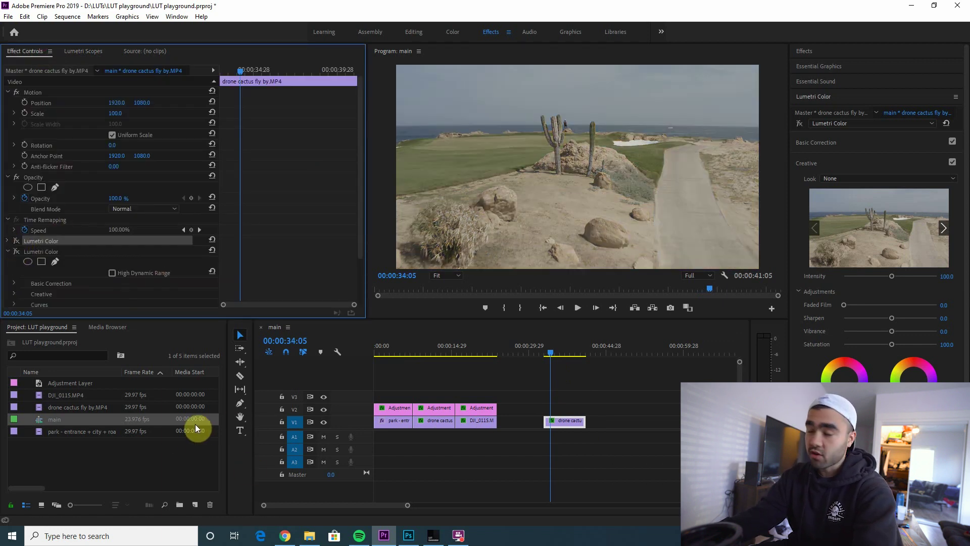
left_click(17, 241)
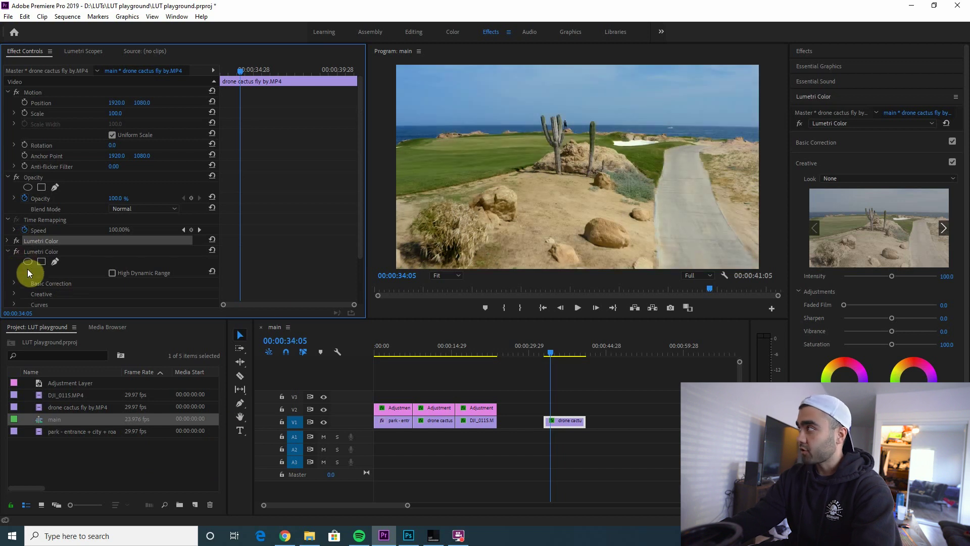
Scrub to the cactus close-up at 00:00:36:18 and start a frame export
key("space")
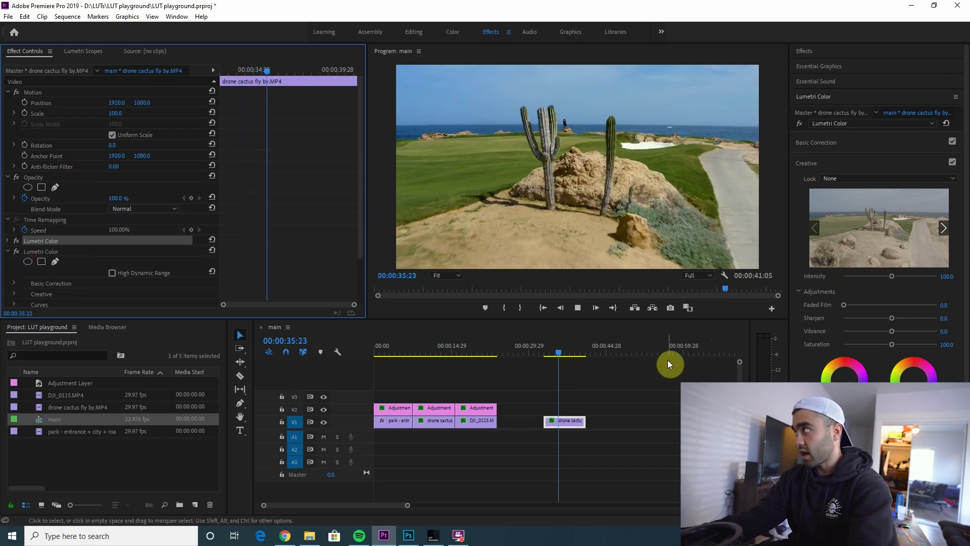
key("space")
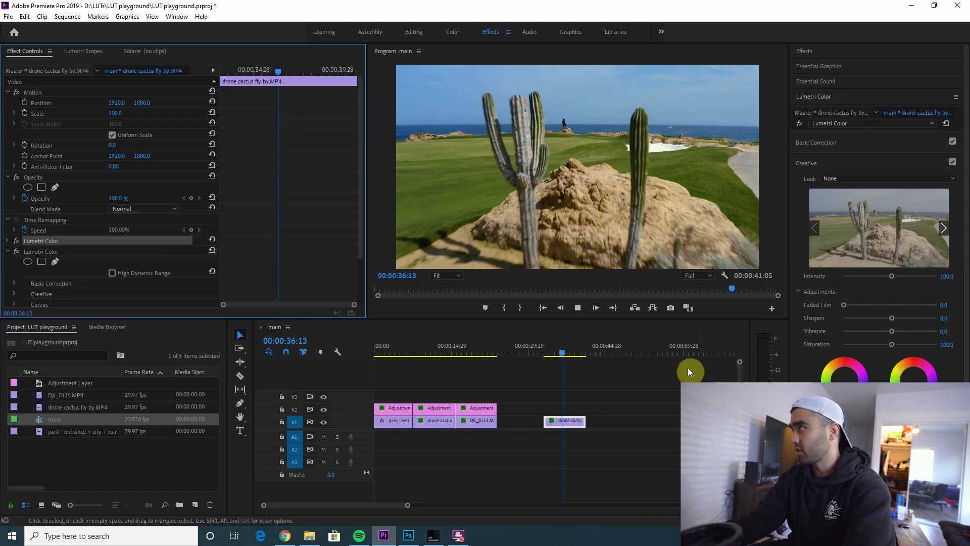
left_click(546, 348)
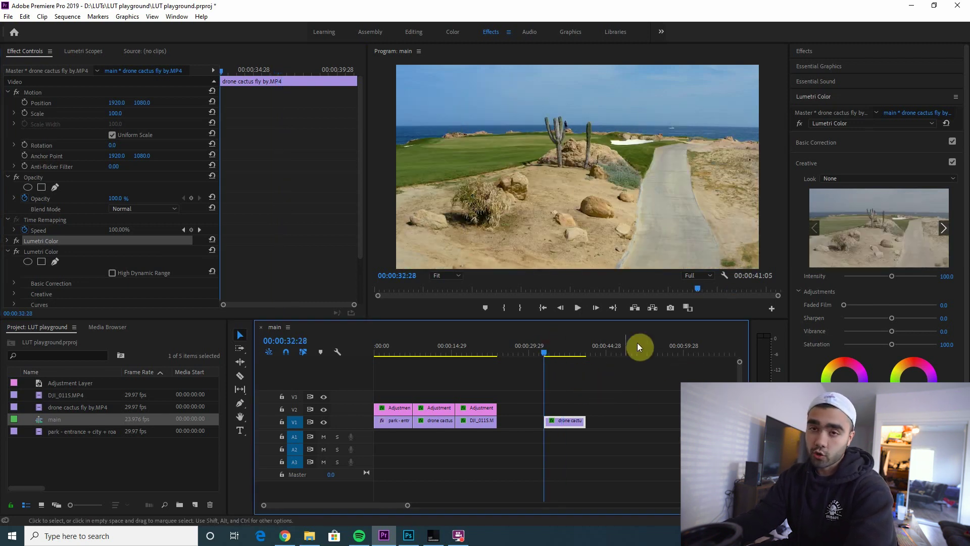
key("ctrl+z")
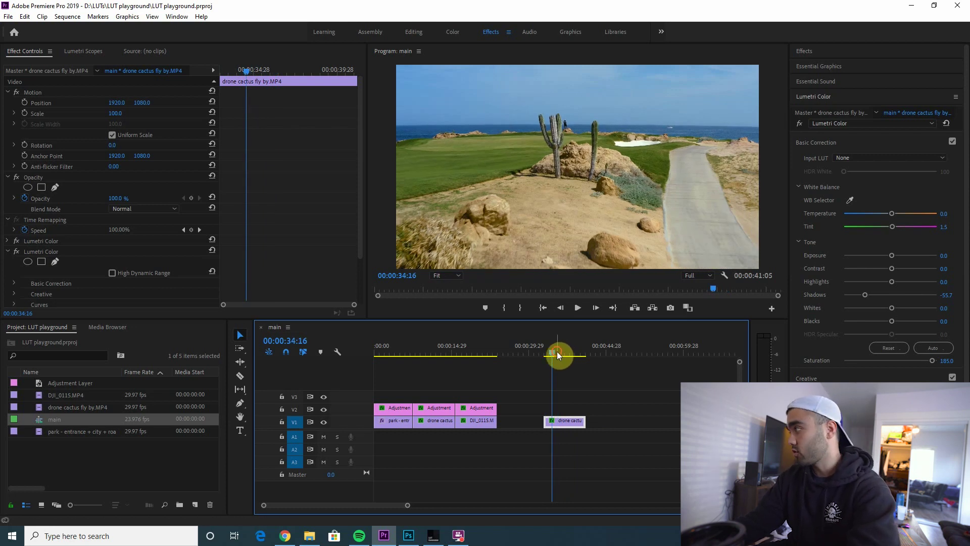
left_click_drag(561, 348, 564, 356)
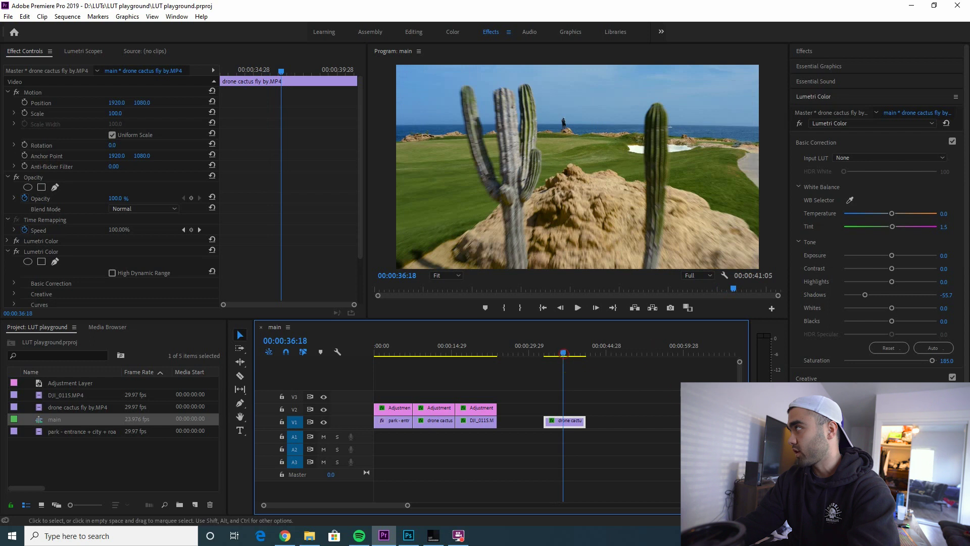
left_click(671, 307)
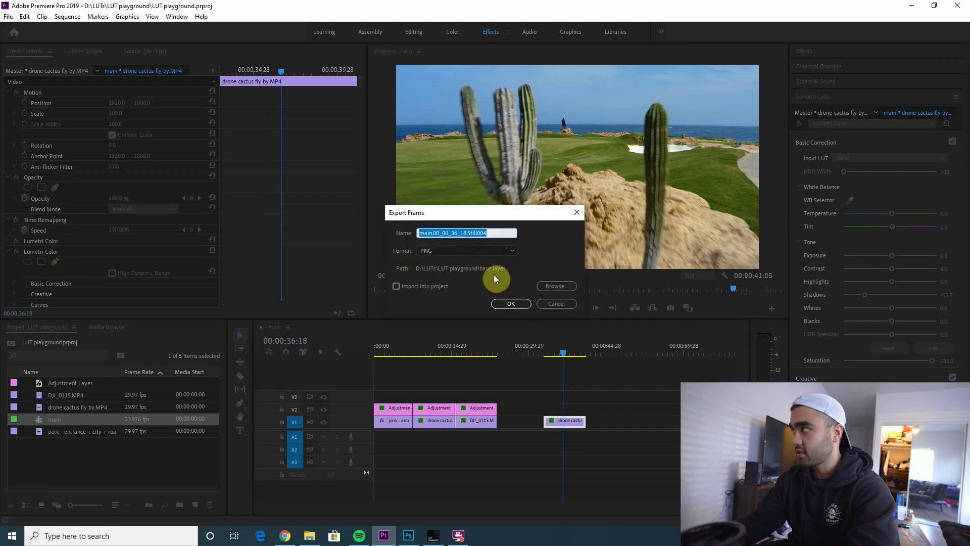
type("lut base")
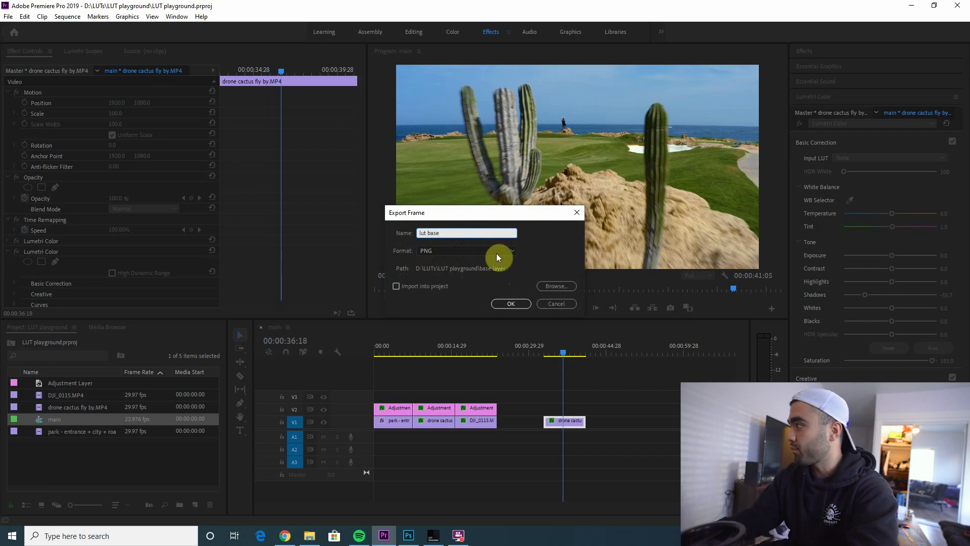
Confirm the lut base export and open lut base.png from the base layer folder in Photoshop
left_click(560, 304)
left_click(383, 536)
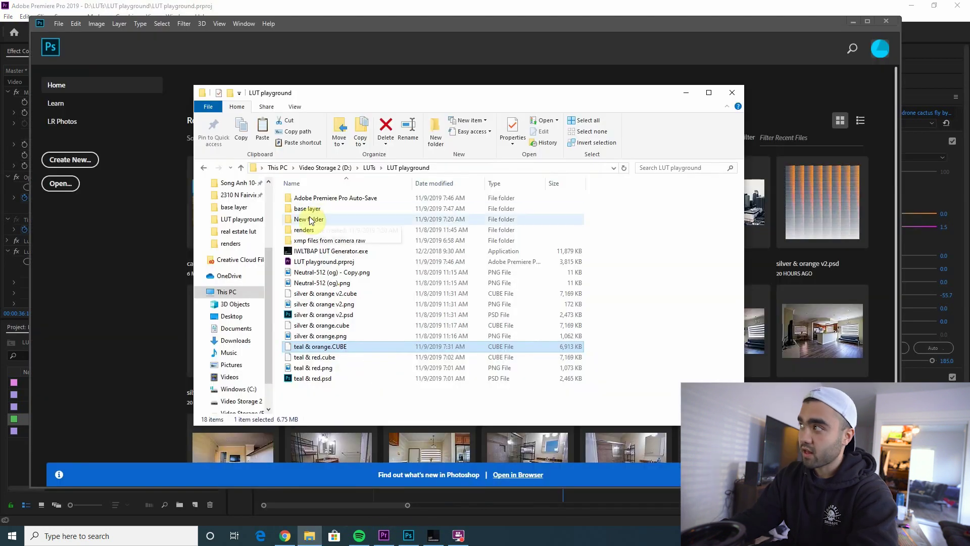
double_click(307, 207)
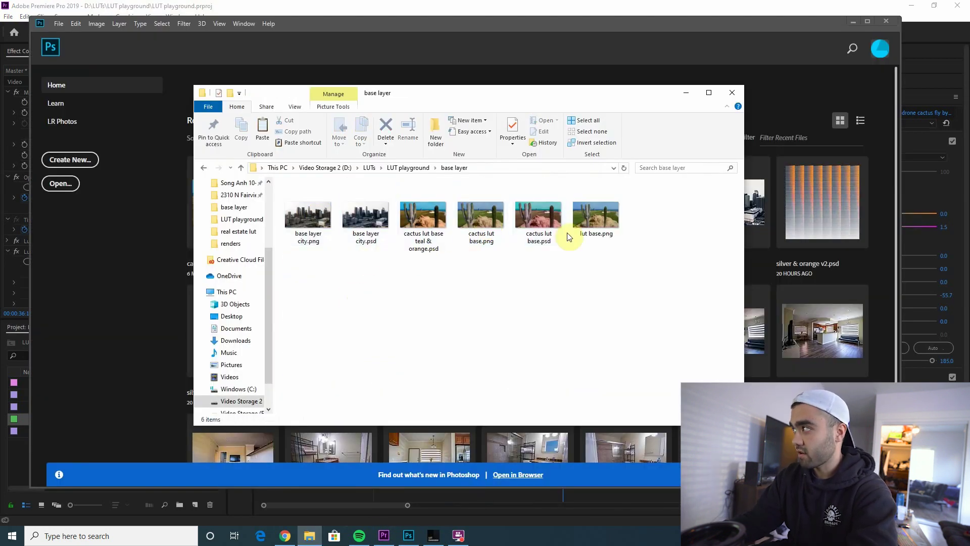
right_click(596, 216)
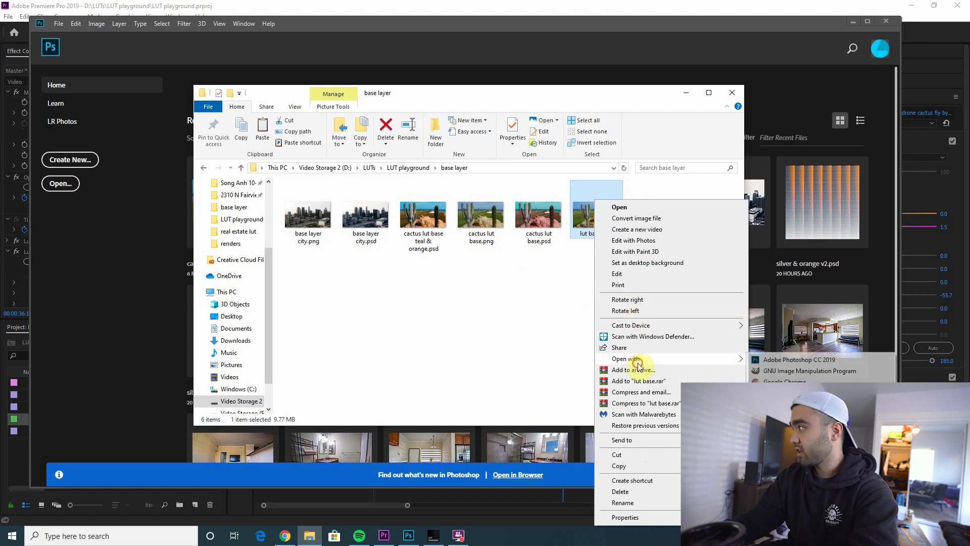
left_click(824, 360)
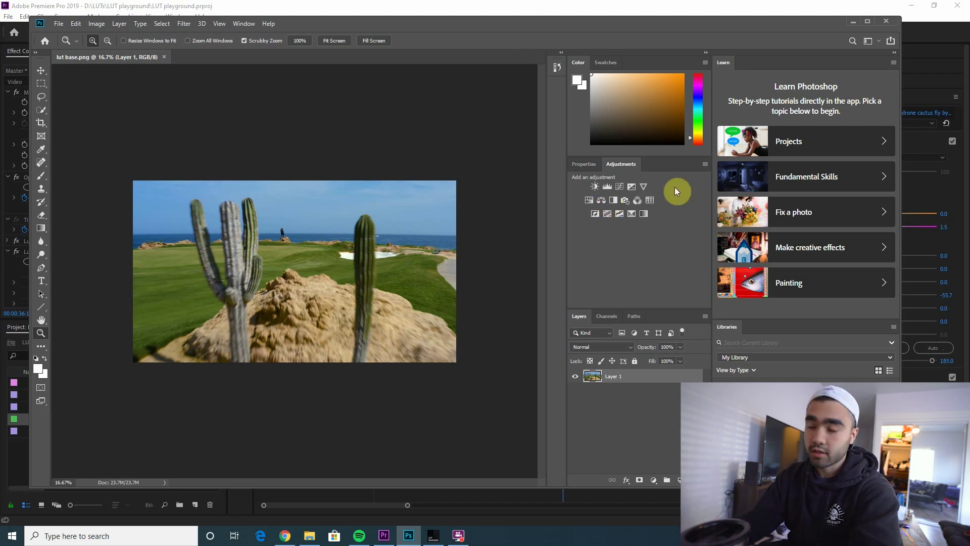
Add a Color Balance layer with shadows shifted toward cyan, then select the highlights range
left_click(600, 201)
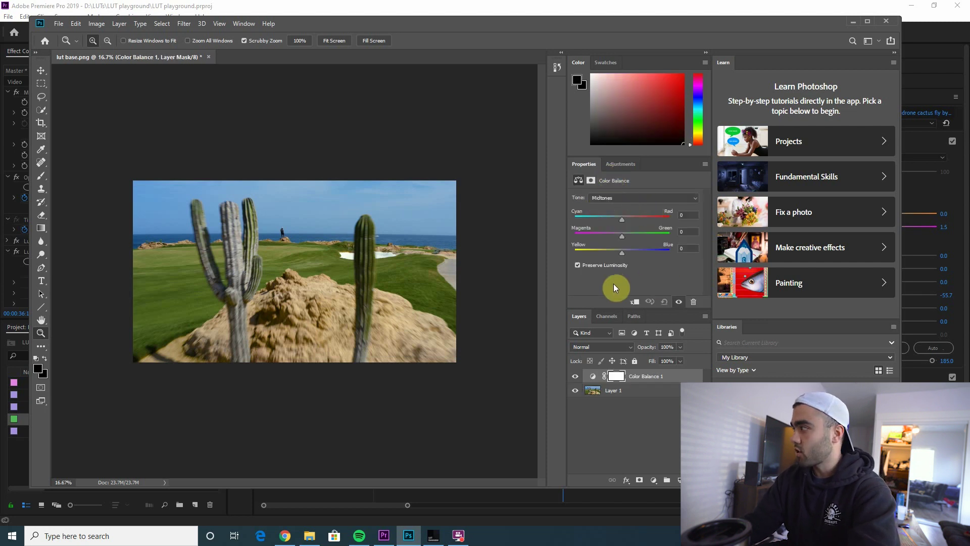
left_click(634, 202)
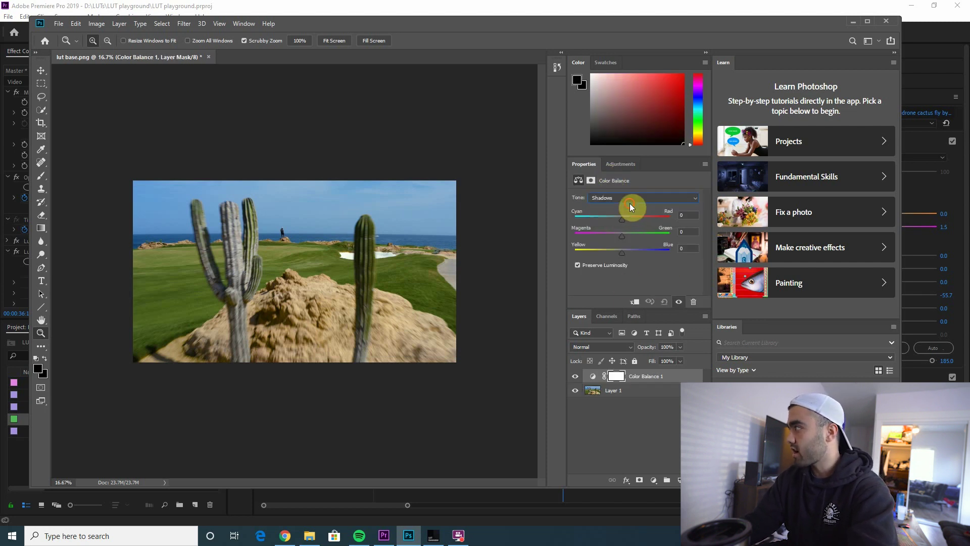
left_click_drag(614, 221, 611, 219)
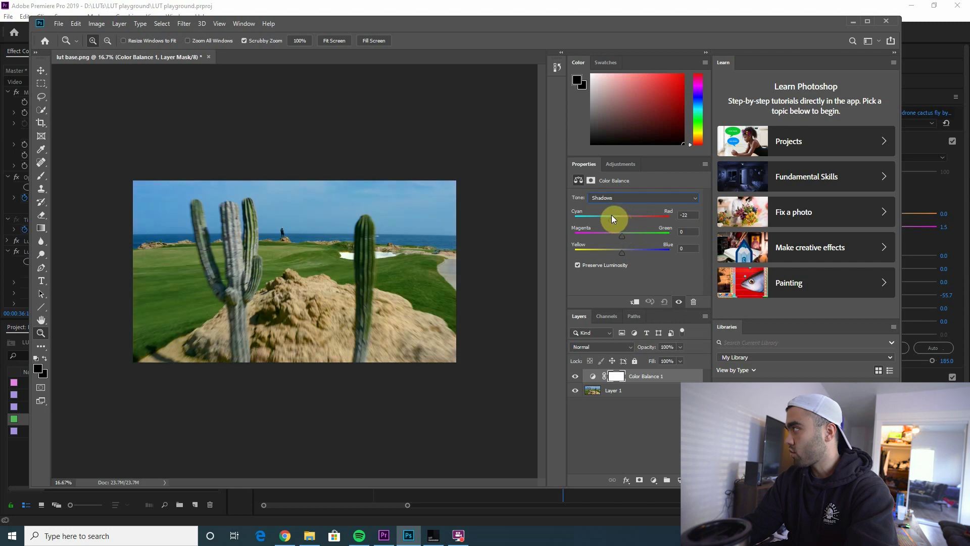
left_click(641, 198)
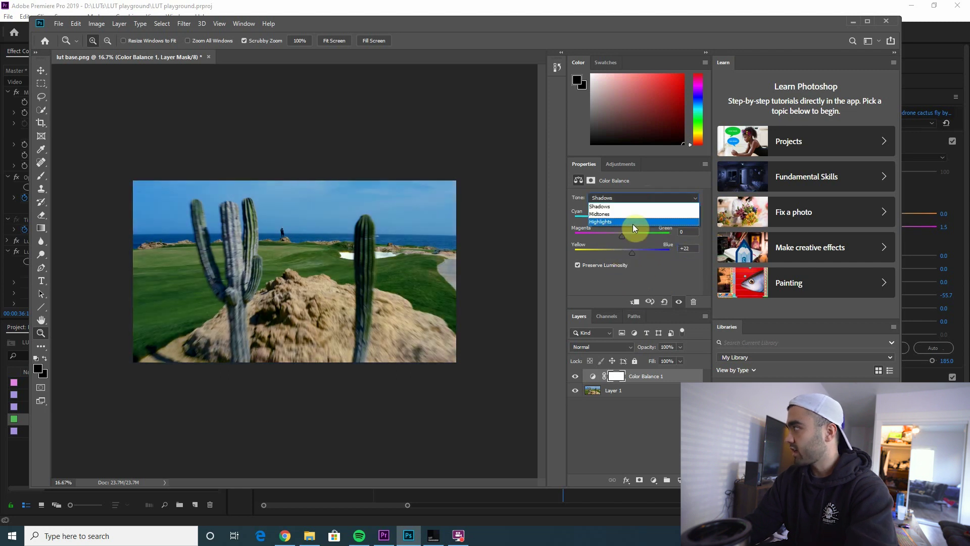
left_click(626, 222)
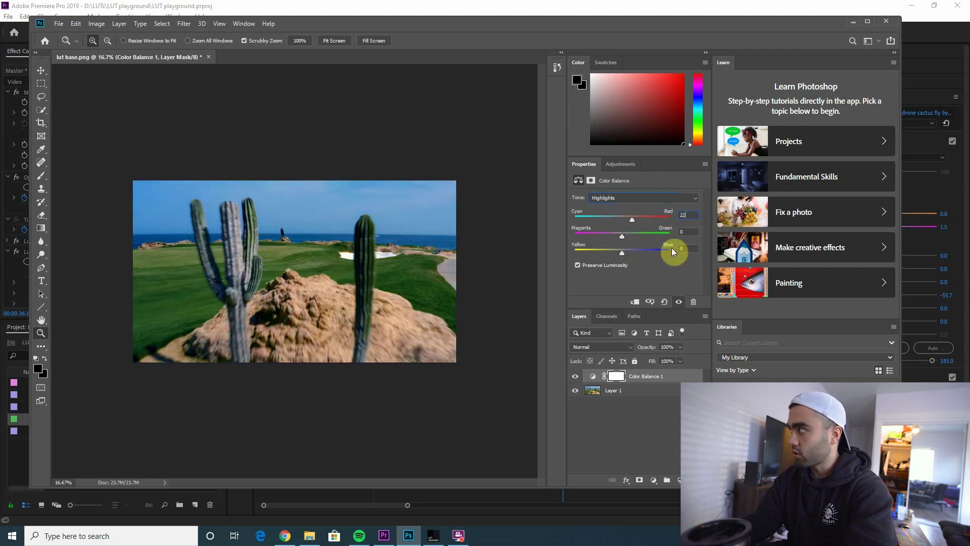
type("-22")
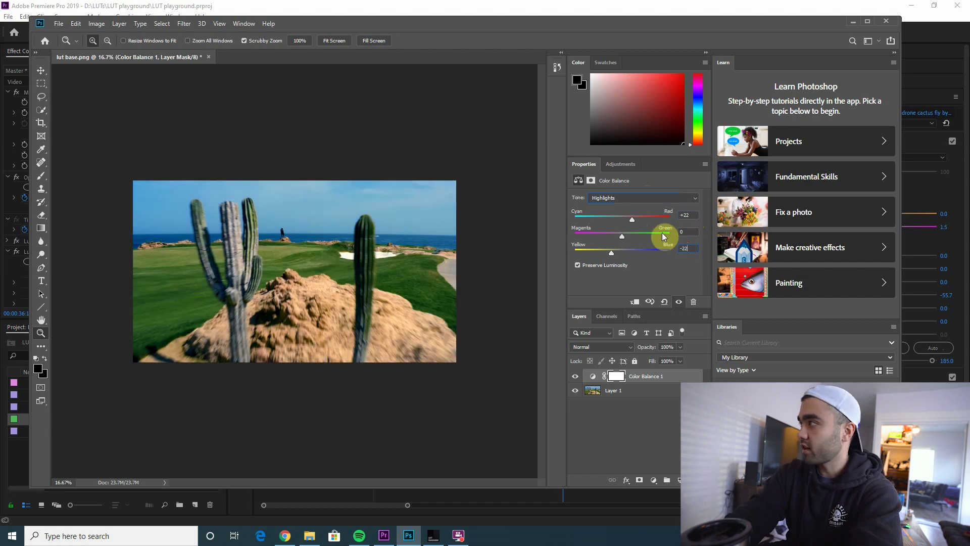
Toggle the Color Balance layer's visibility to compare before and after
left_click(576, 377)
left_click(576, 377)
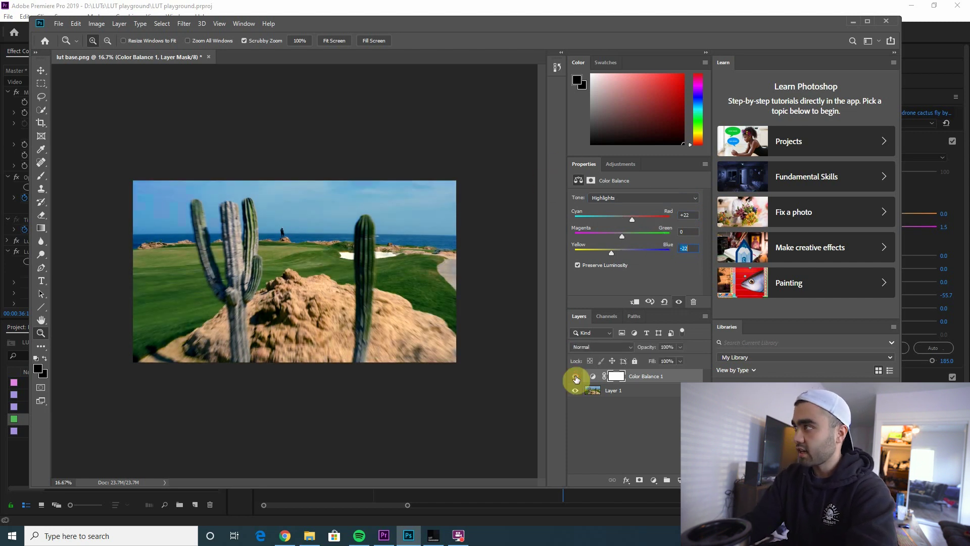
left_click(576, 377)
left_click(576, 377)
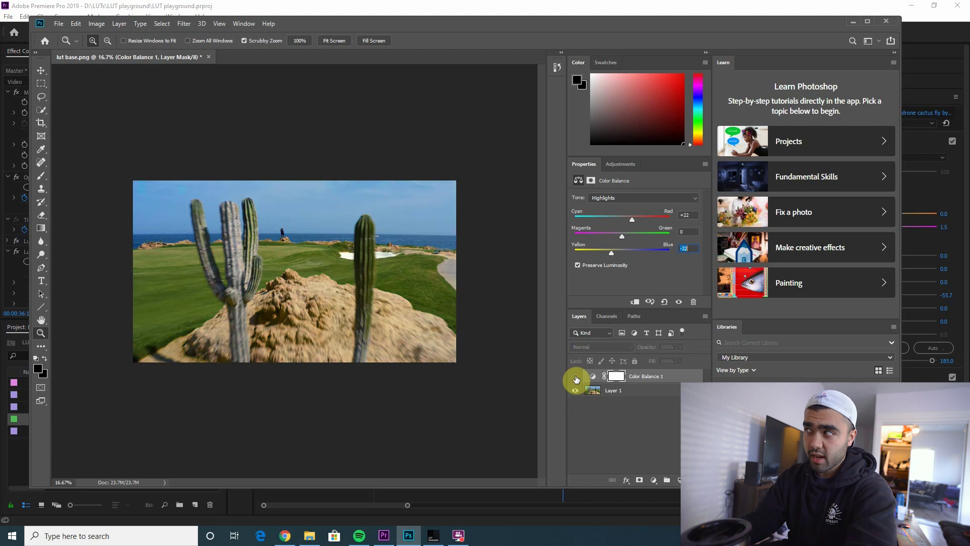
left_click(577, 376)
left_click(576, 376)
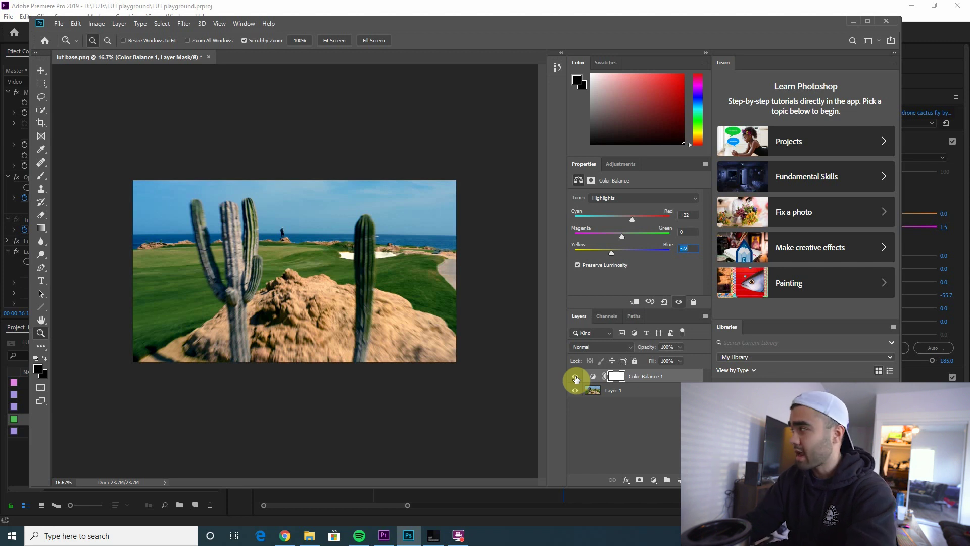
left_click(620, 164)
Add a Hue/Saturation layer, nudge the Yellows hue, and compare with the layer toggled
left_click(615, 214)
left_click(636, 212)
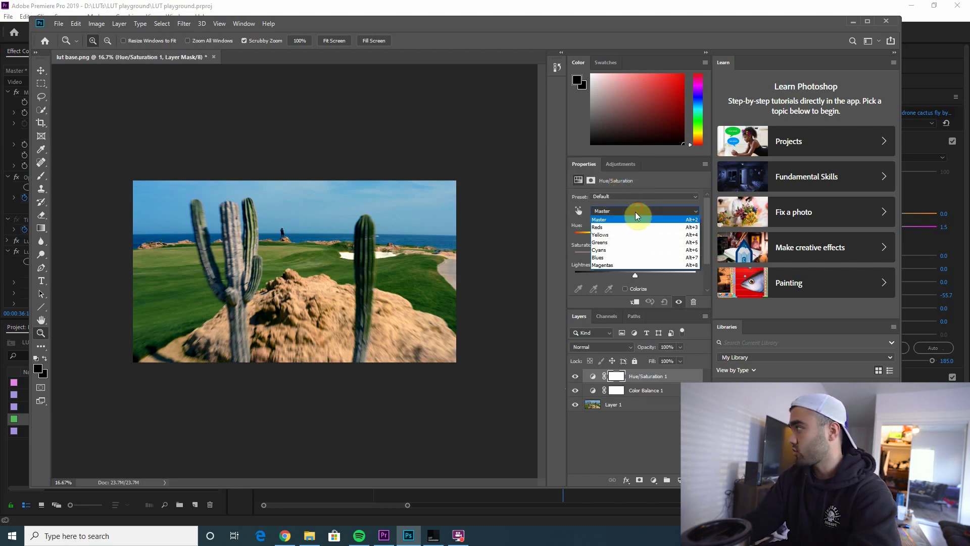
left_click(617, 236)
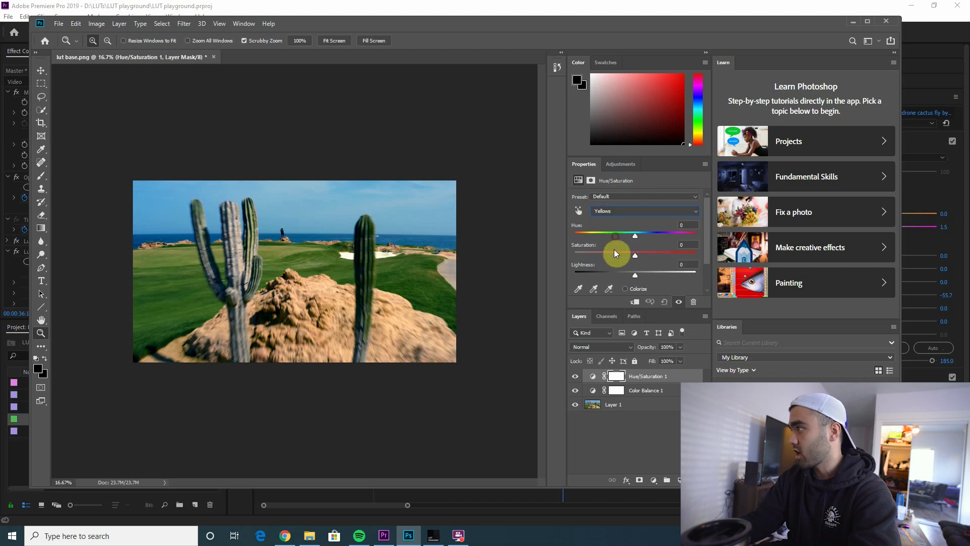
left_click_drag(636, 236, 638, 237)
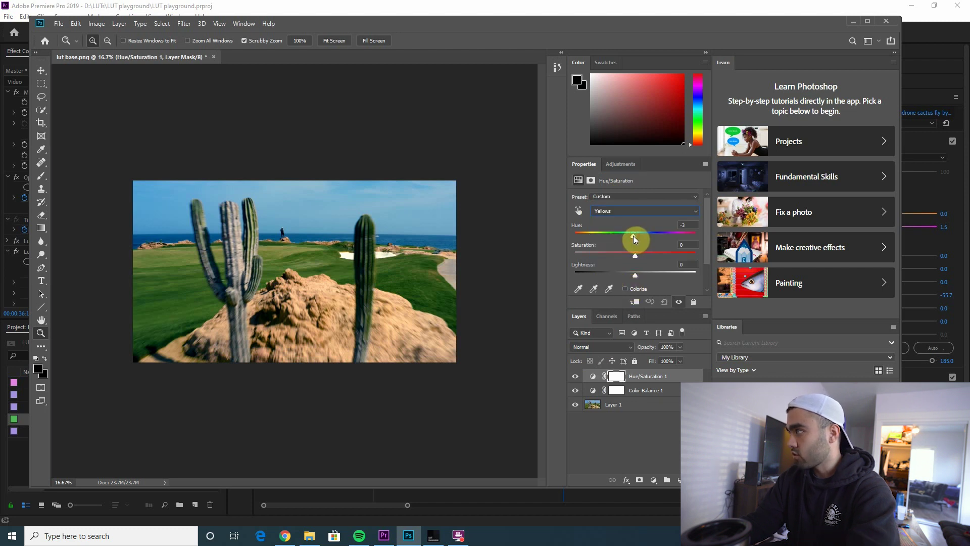
key("alt+4")
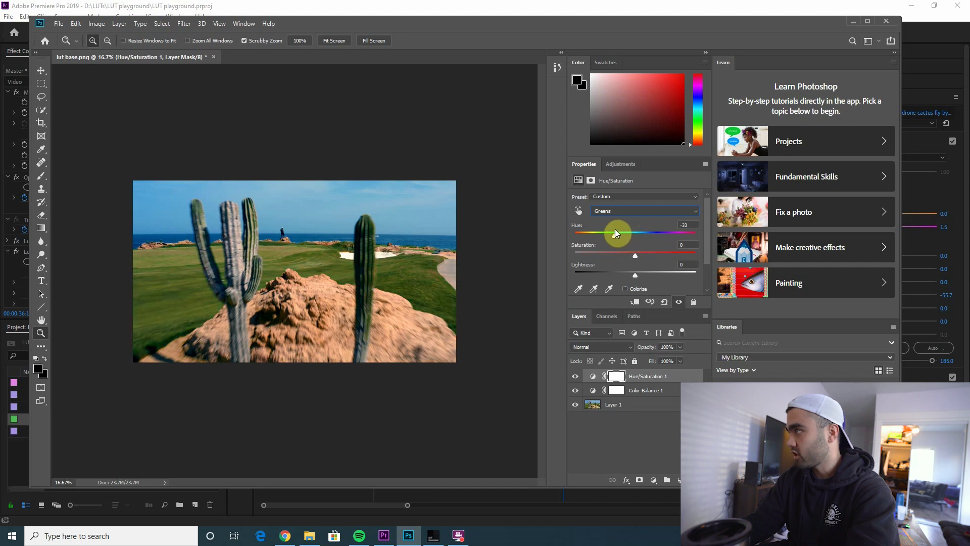
left_click(576, 379)
left_click(576, 379)
left_click(576, 379)
Shift the Blues hue slightly (about -5) and toggle the layer to compare
key("alt+5")
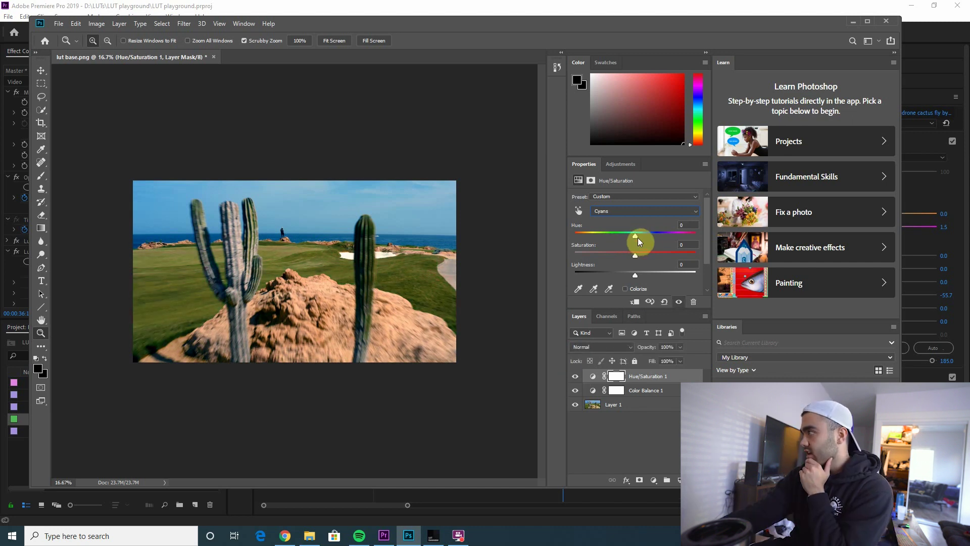
left_click(648, 212)
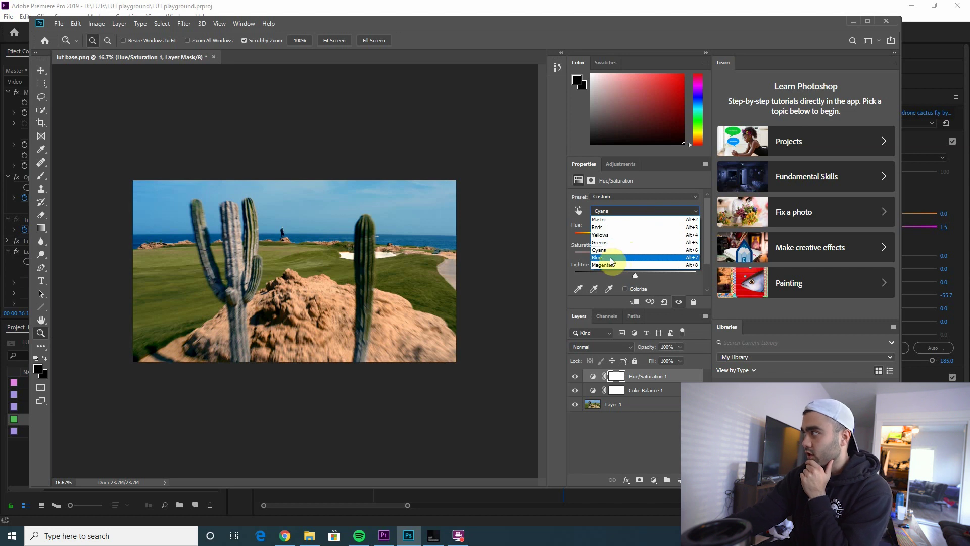
left_click(610, 258)
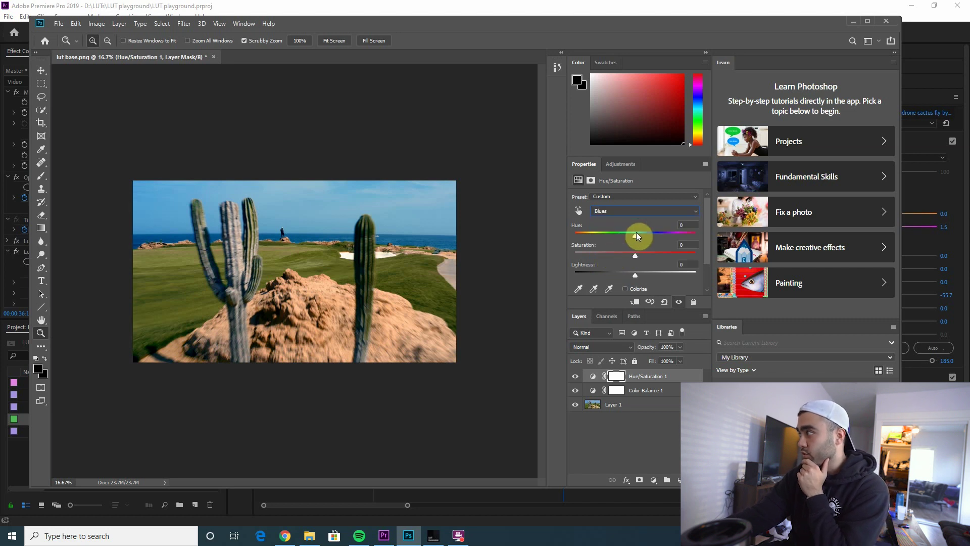
left_click_drag(635, 236, 629, 237)
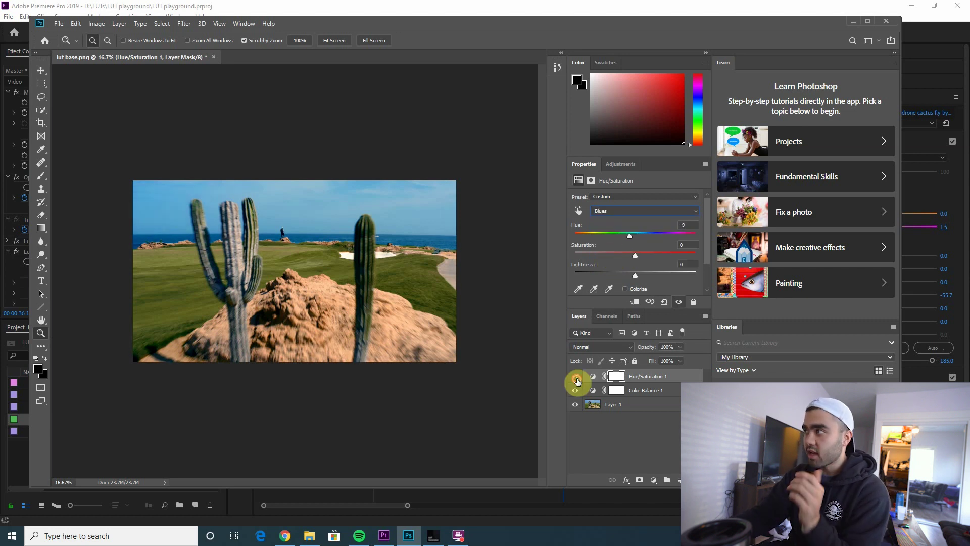
left_click(575, 376)
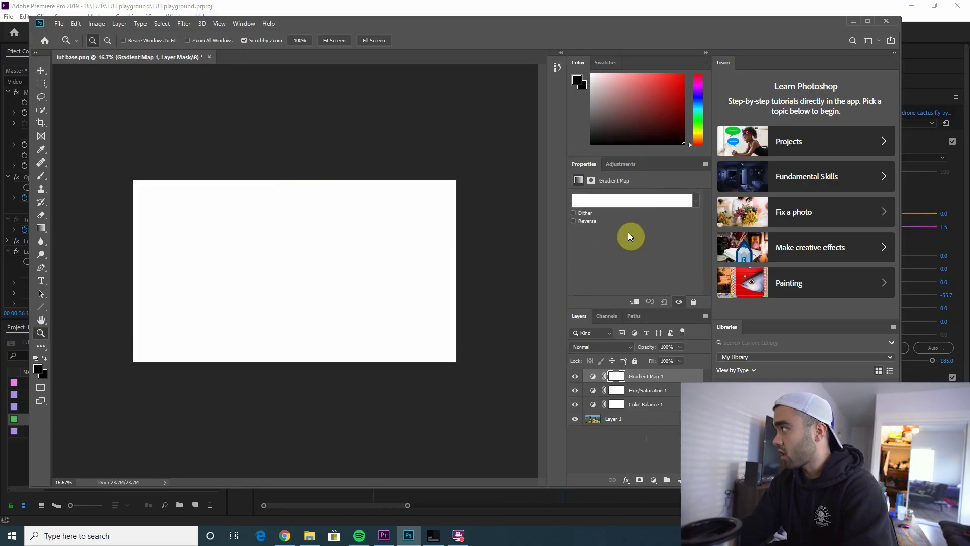
Undo the Gradient Map and add a Selective Color layer, adding magenta to the greens
key("ctrl+z")
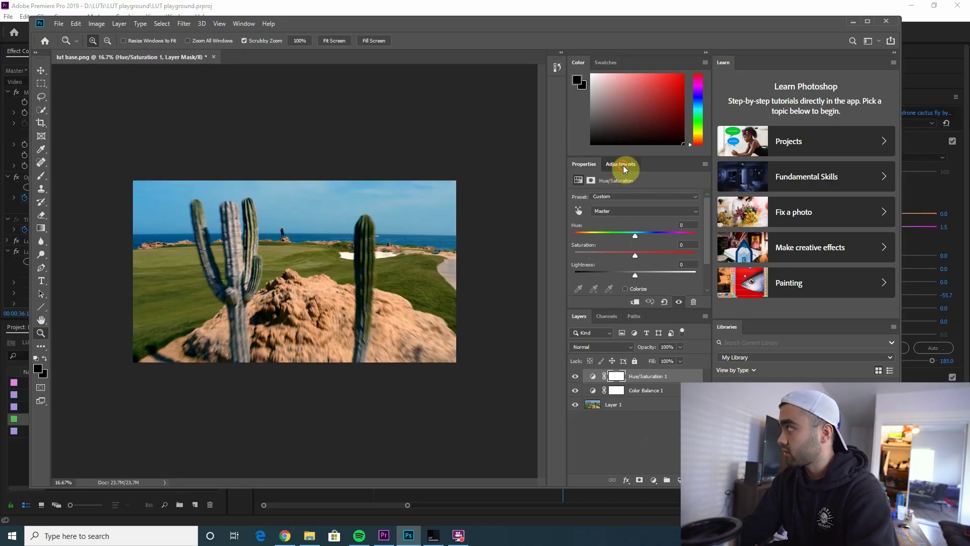
left_click(620, 164)
left_click(659, 239)
left_click(644, 208)
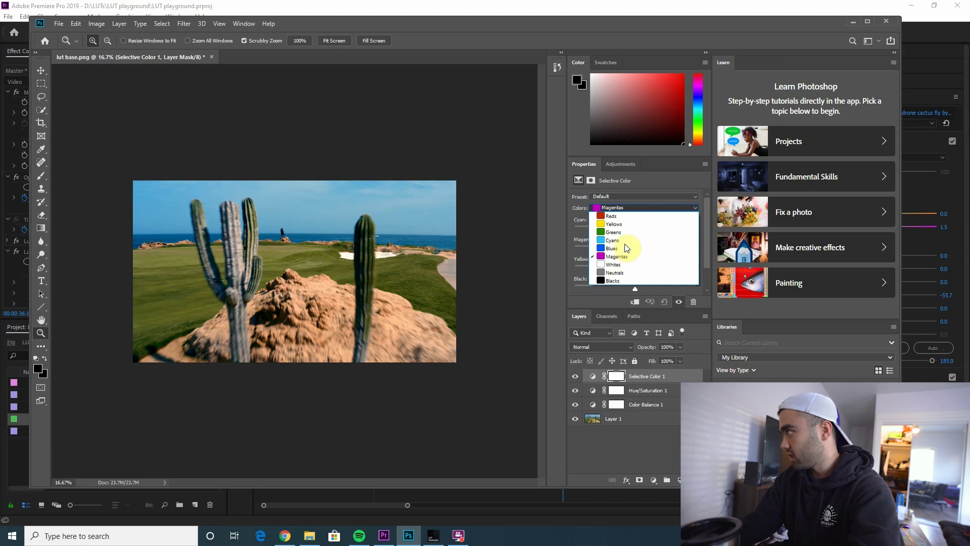
left_click(621, 236)
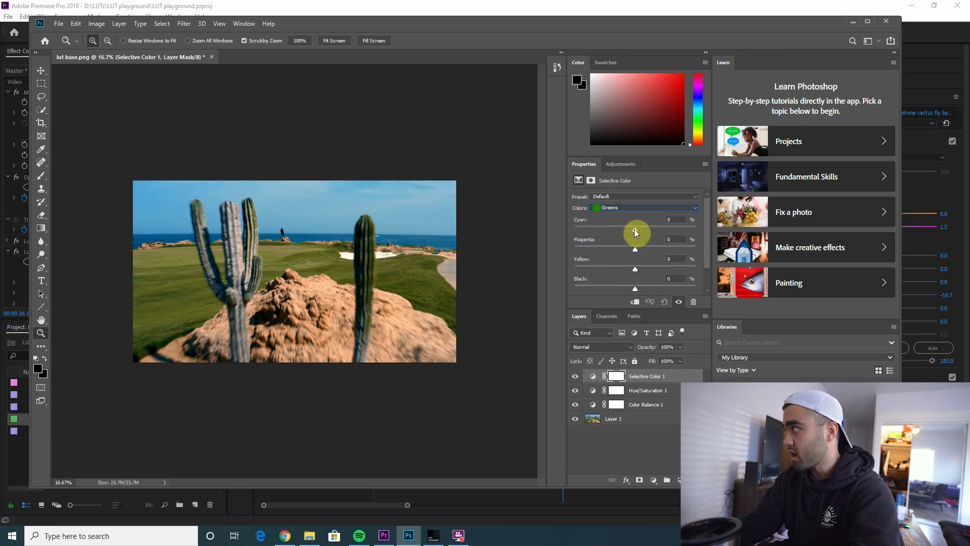
mouse_move(636, 249)
left_mouse_down()
mouse_move(659, 250)
mouse_move(636, 250)
mouse_move(653, 270)
left_mouse_up()
Set Selective Color Yellows to Cyan -76 with more yellow, and Blues to Cyan +48
left_click(644, 208)
left_click(617, 225)
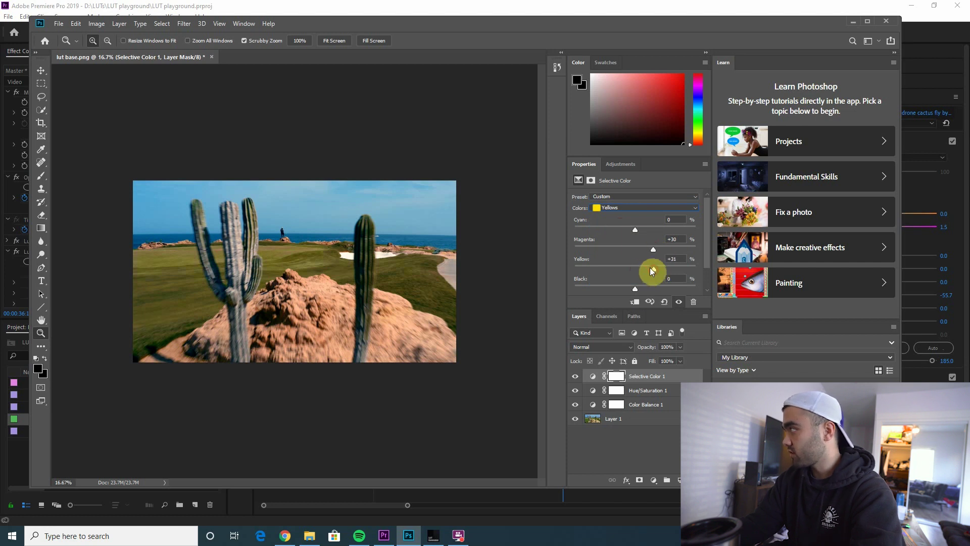
left_click_drag(635, 230, 589, 230)
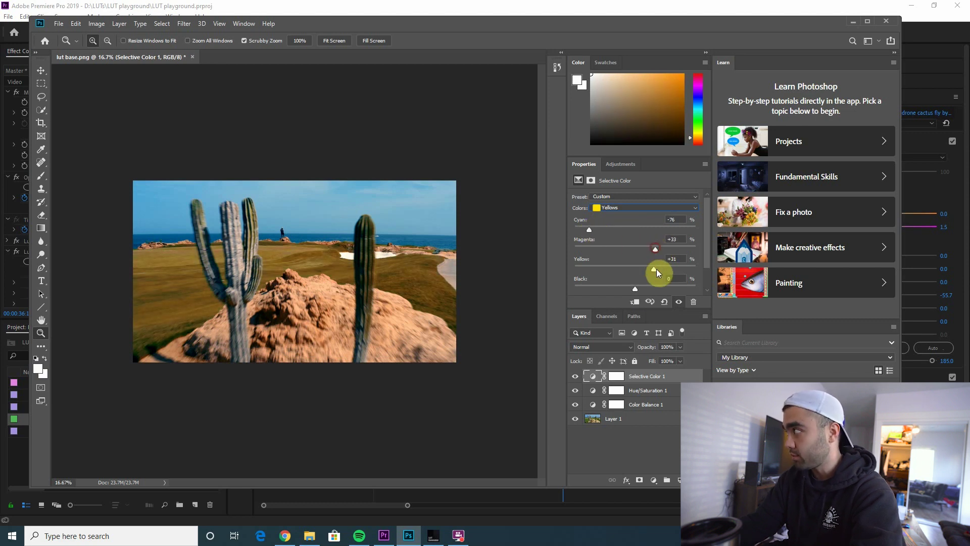
left_click_drag(656, 269, 659, 269)
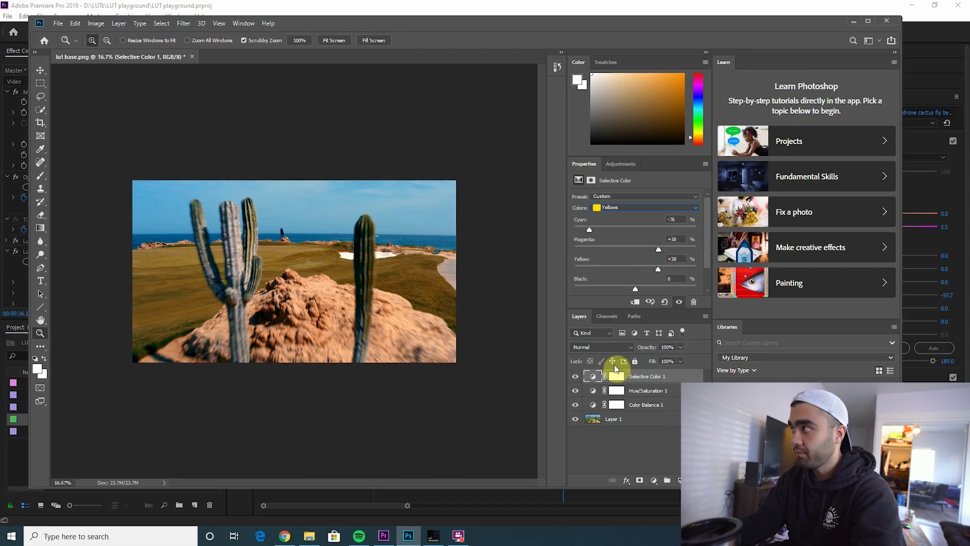
scroll(319, 255, "up", 2)
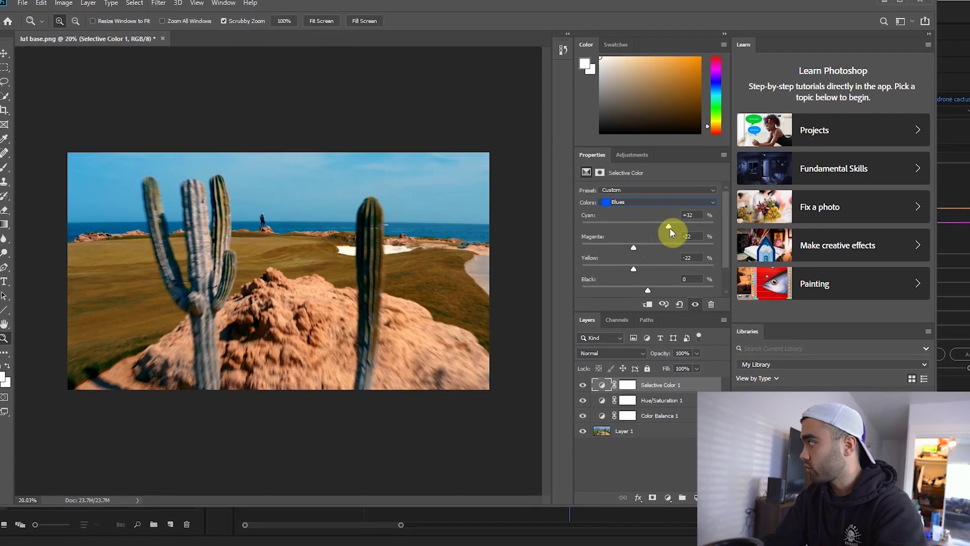
left_click_drag(670, 228, 682, 228)
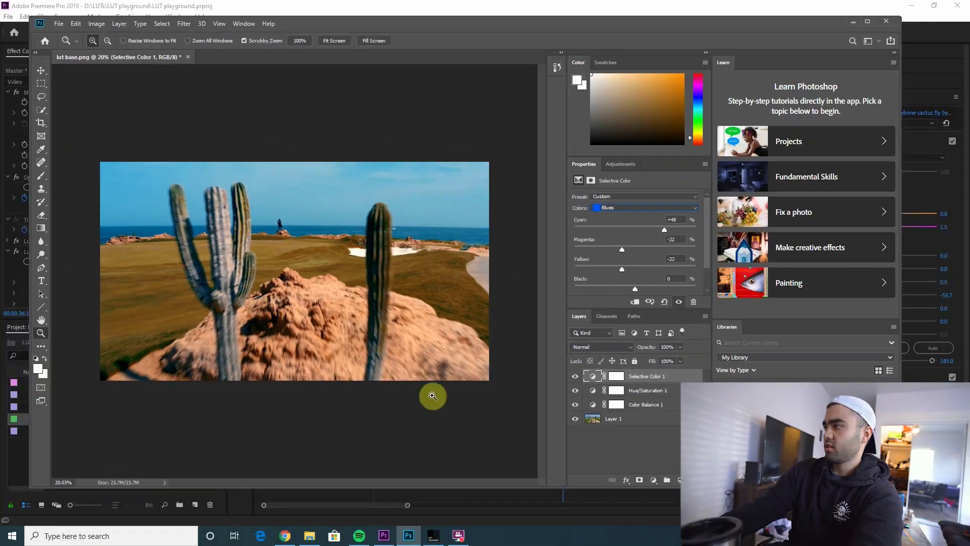
left_click(639, 209)
left_click(615, 217)
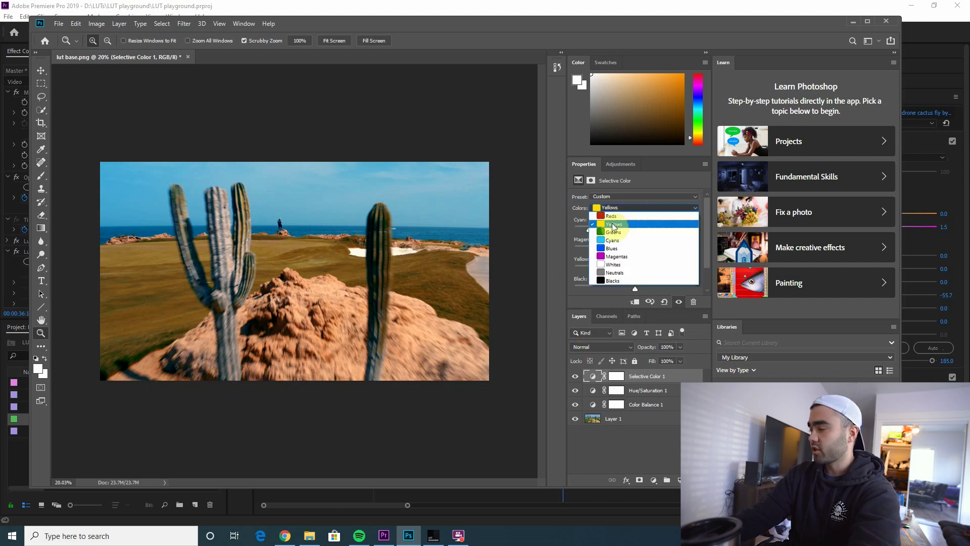
left_click(614, 225)
left_click(631, 377)
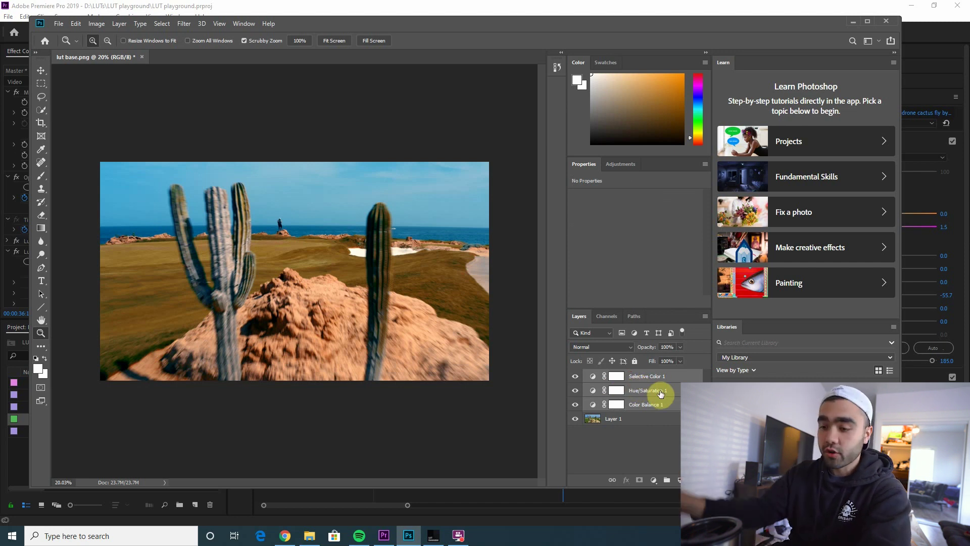
Group the three adjustment layers into Group 1 and convert Layer 1 to Background
key("ctrl+g")
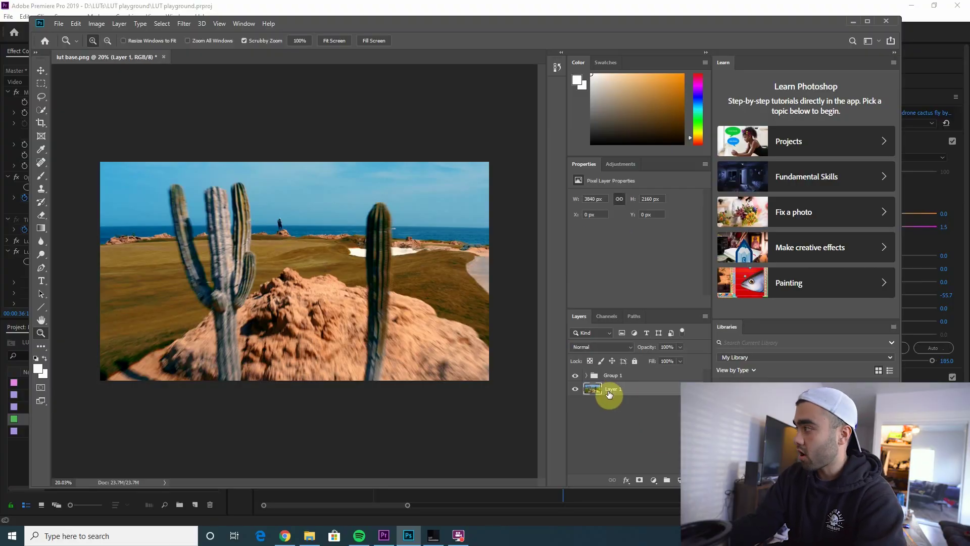
left_click(122, 24)
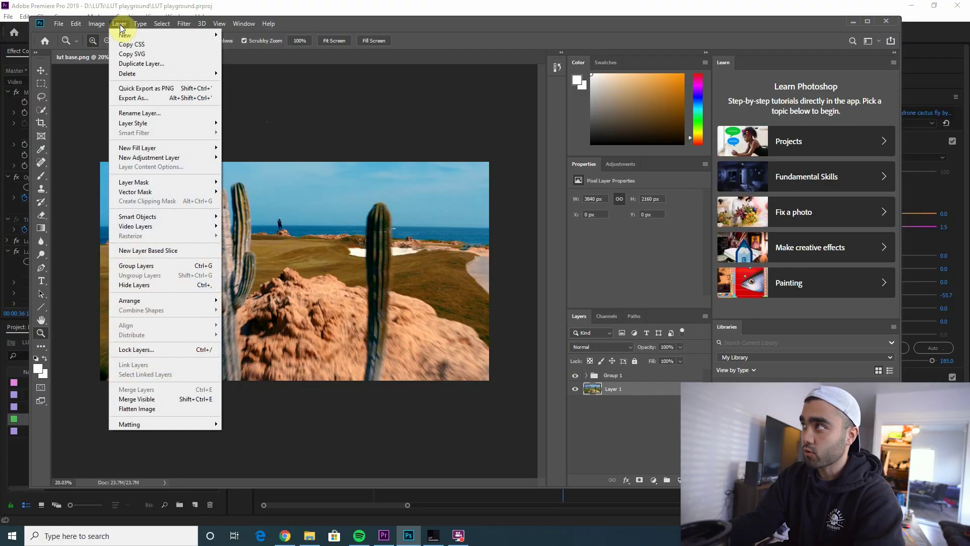
left_click(584, 409)
left_click(617, 390)
left_click(120, 24)
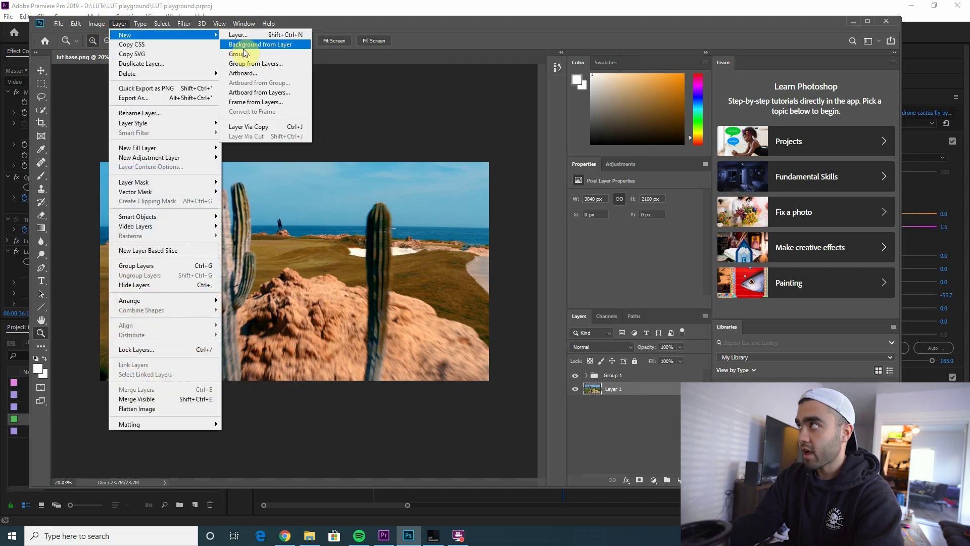
left_click(251, 49)
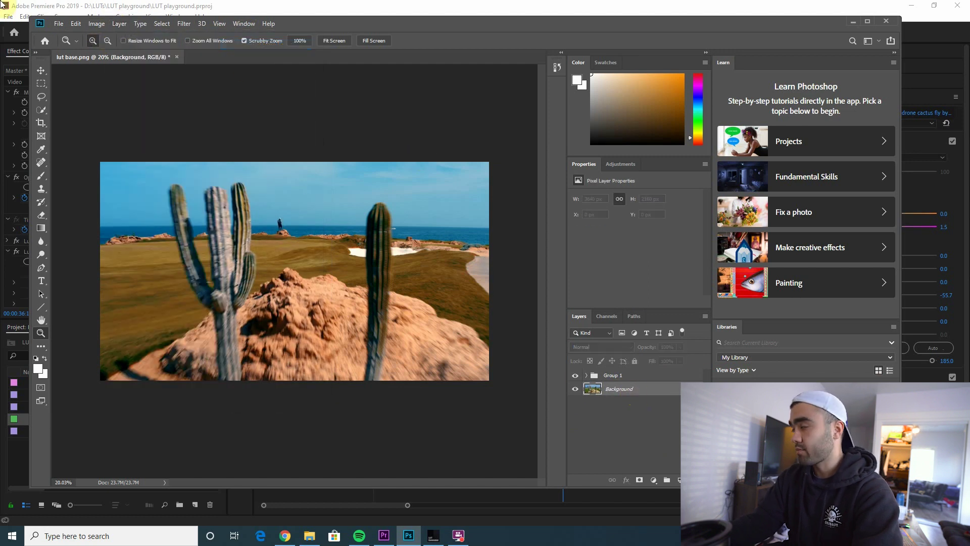
left_click(58, 23)
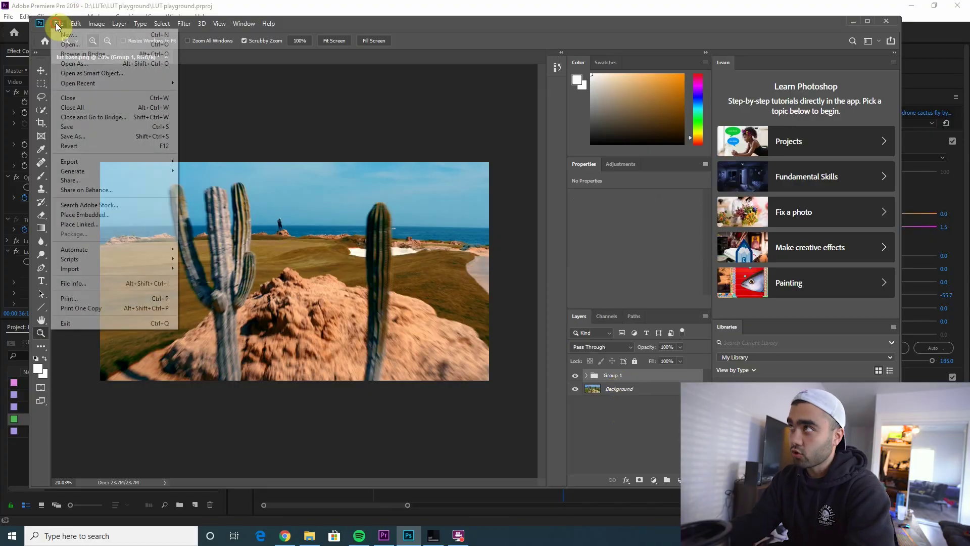
mouse_move(70, 161)
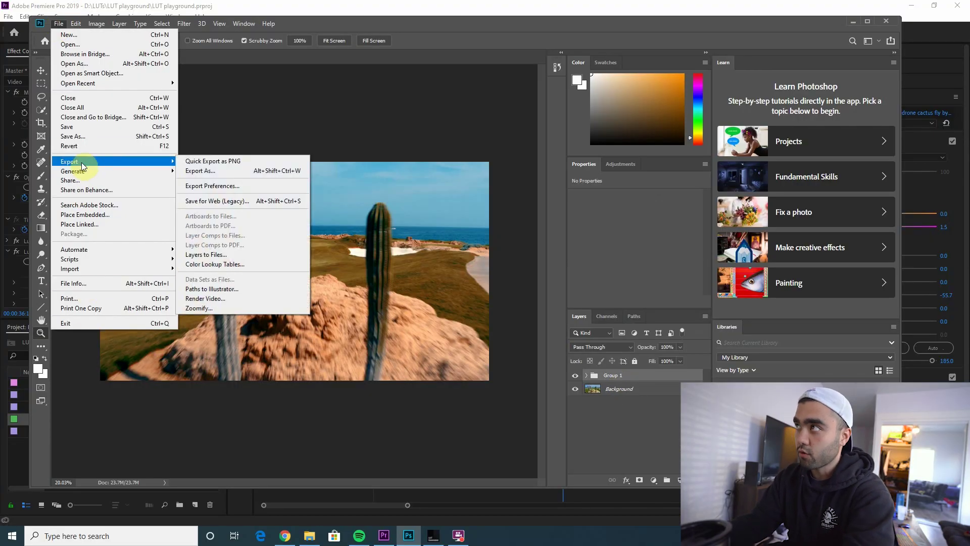
Export Color Lookup Tables as CUBE with the description 'this is my lut'
left_click(203, 265)
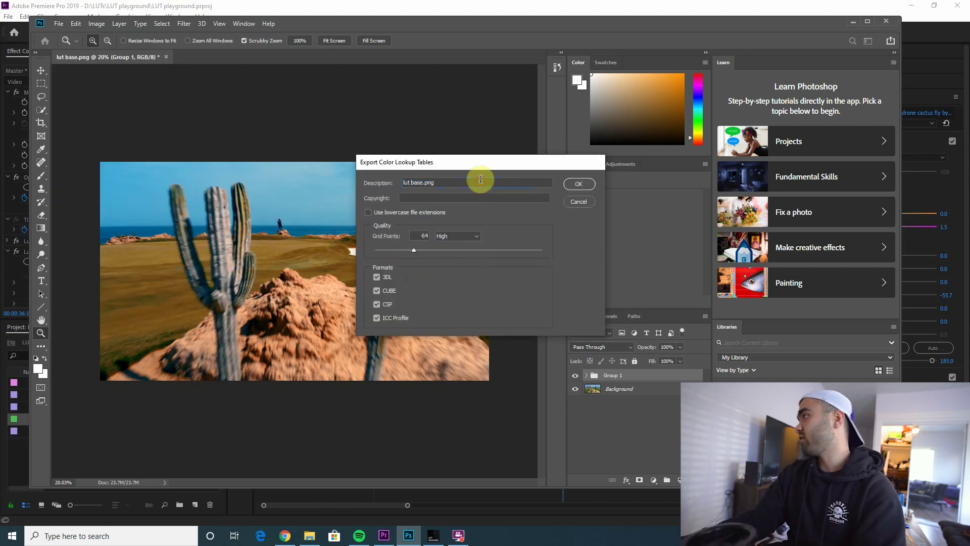
type("this is my lut")
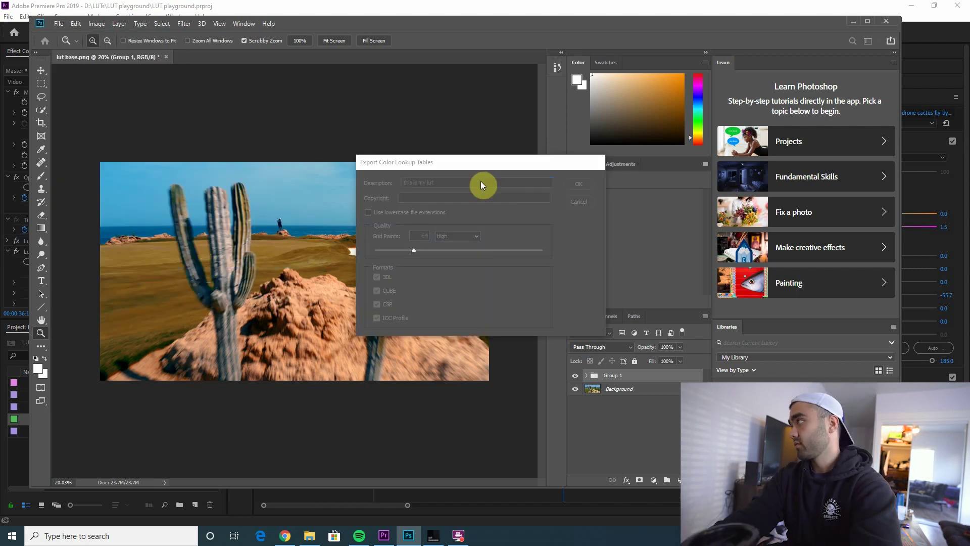
key("Return")
type("th")
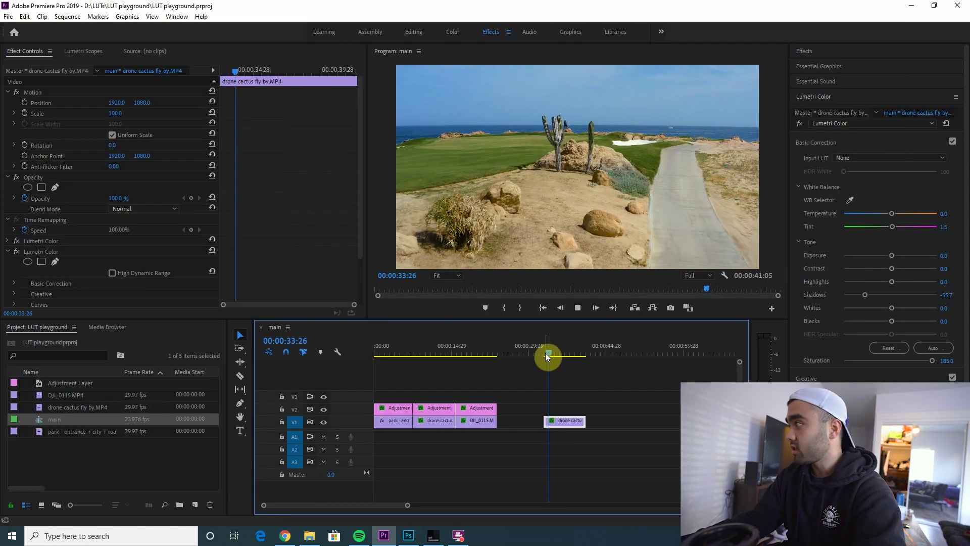
Load the exported 'this is my lut' CUBE file as the drone clip's Creative look
left_click_drag(560, 348, 568, 351)
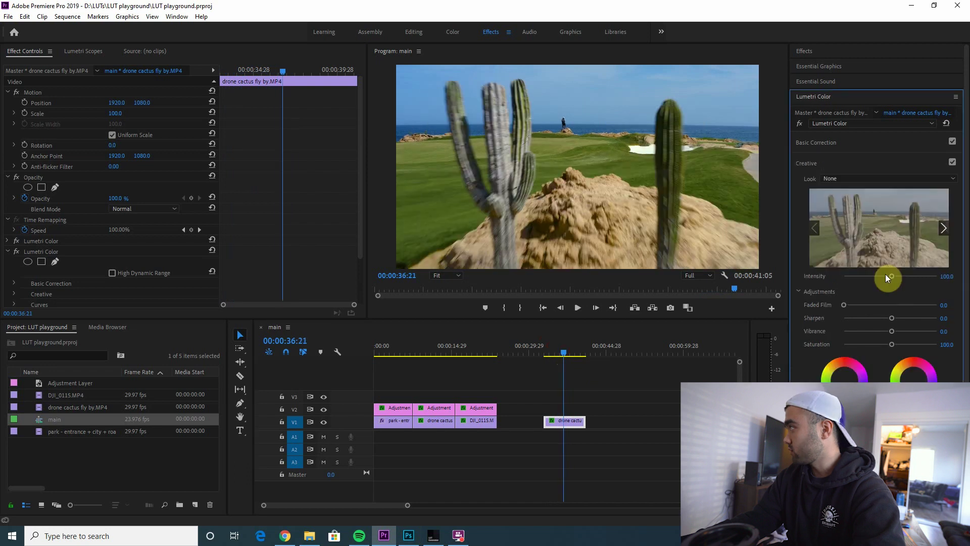
left_click(894, 179)
left_click(891, 211)
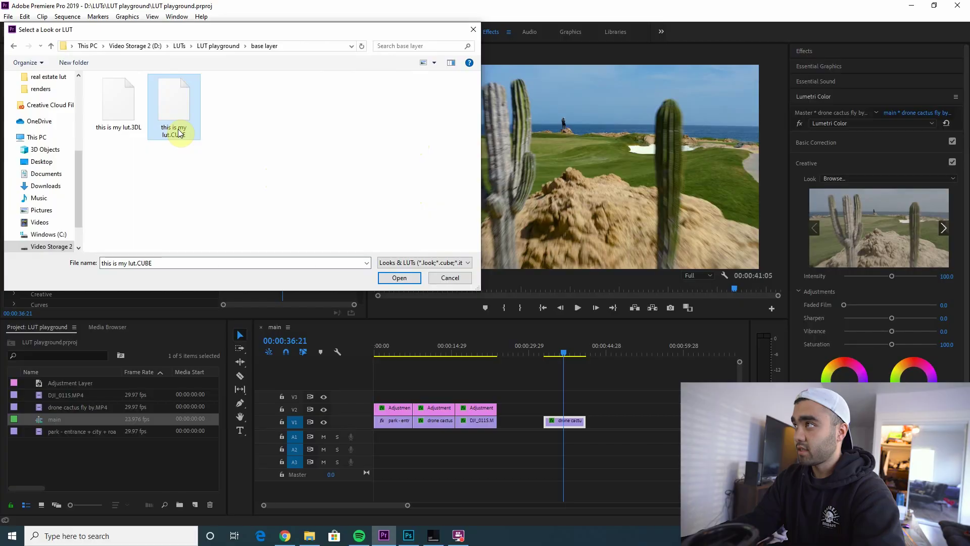
double_click(181, 129)
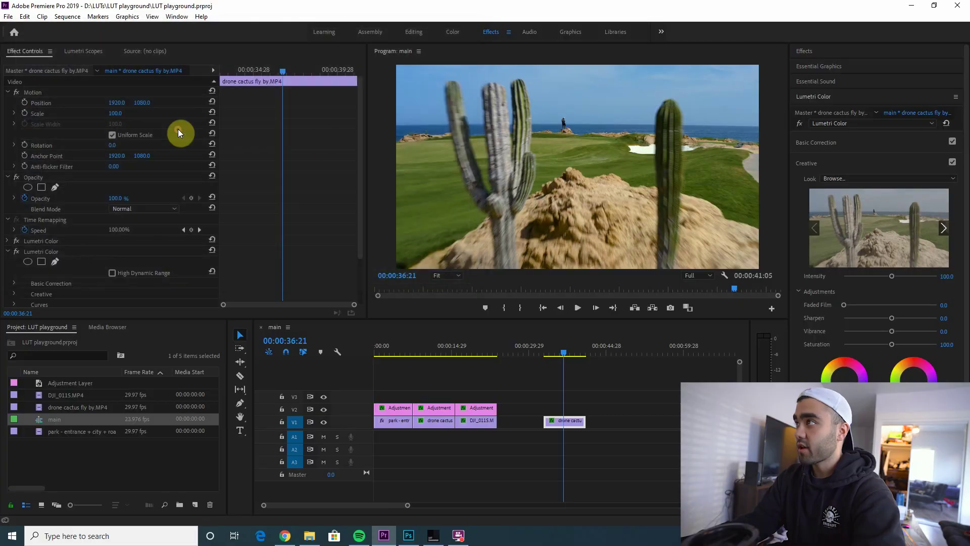
left_click(576, 437)
key("Up")
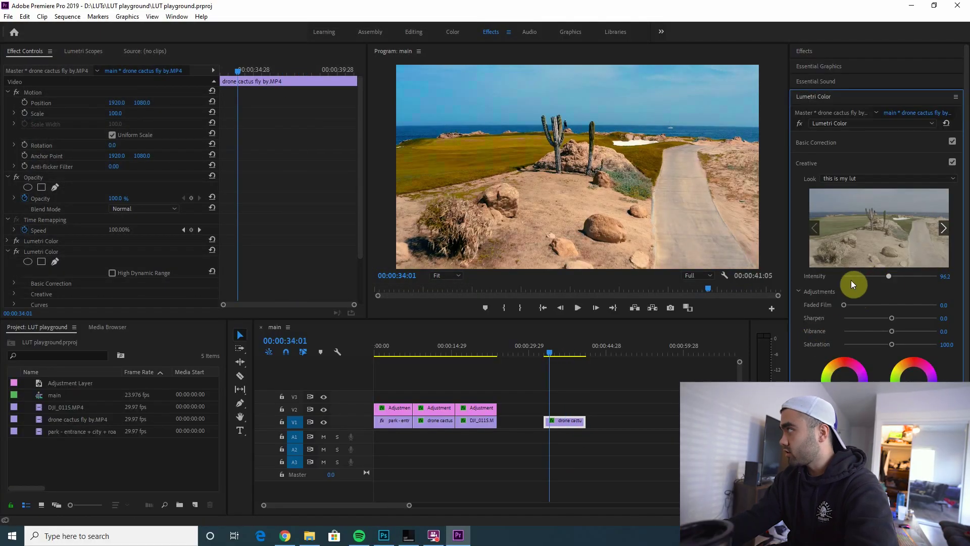
Push the look's Intensity past 180, play back, and toggle Creative to compare
left_click_drag(869, 276, 932, 276)
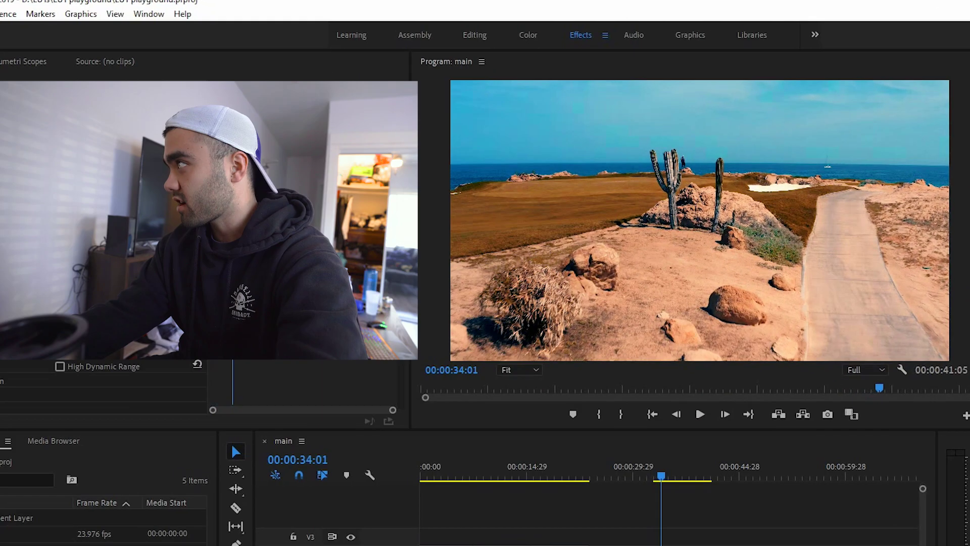
key("space")
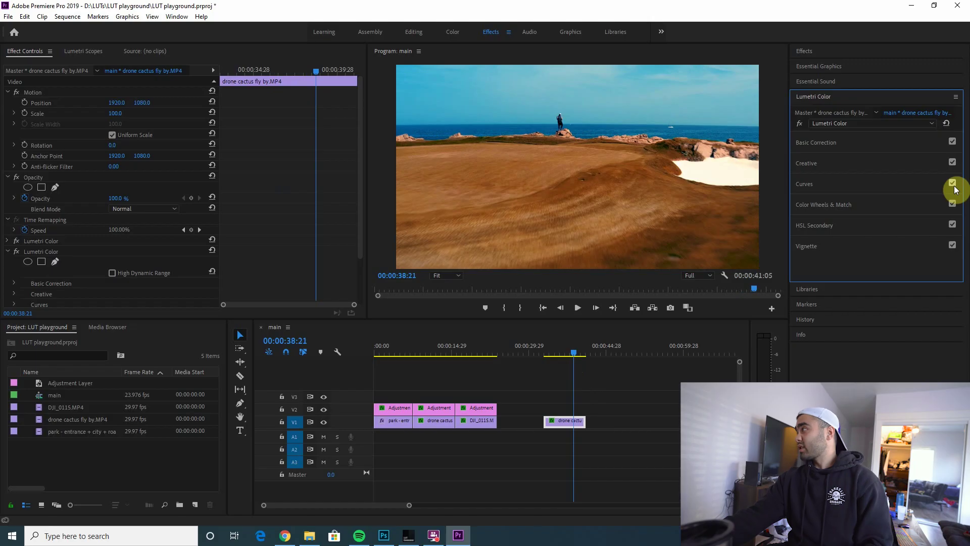
left_click(953, 163)
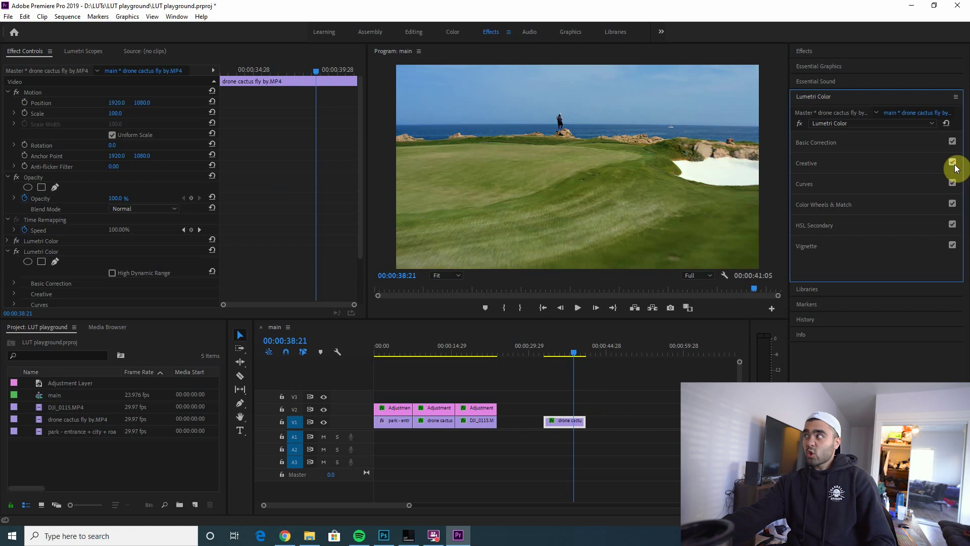
left_click(952, 164)
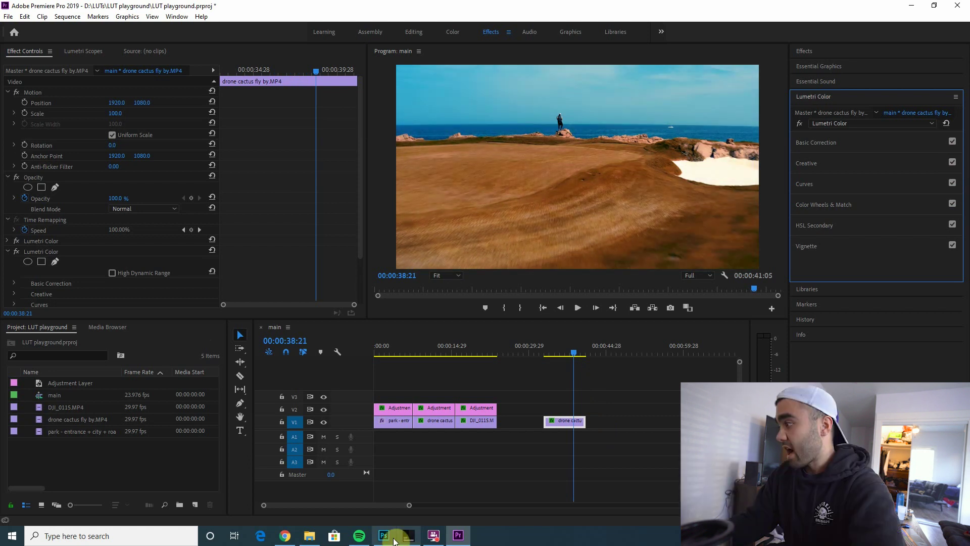
key("alt+Tab")
key("Delete")
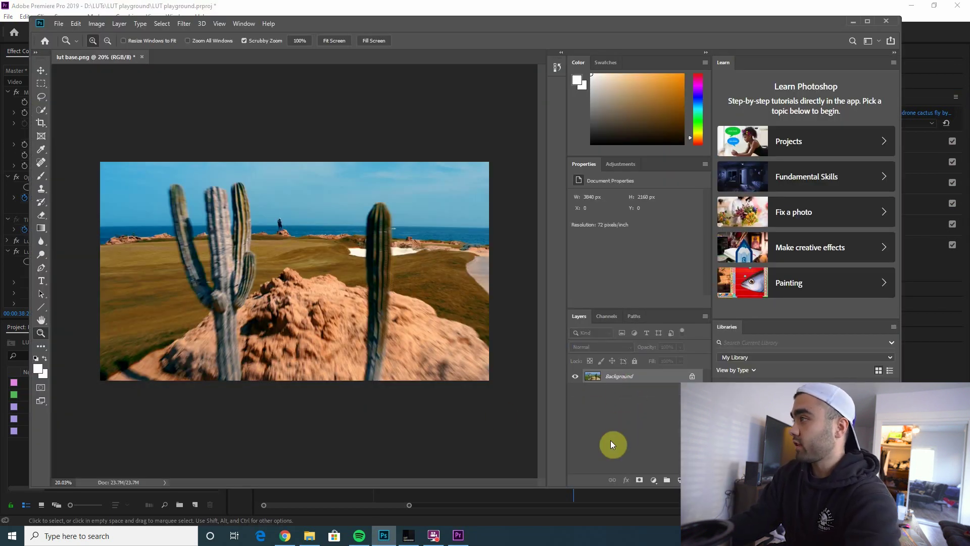
Apply the Camera Raw Filter to lut base with Texture +15 and Clarity +15
left_click(184, 24)
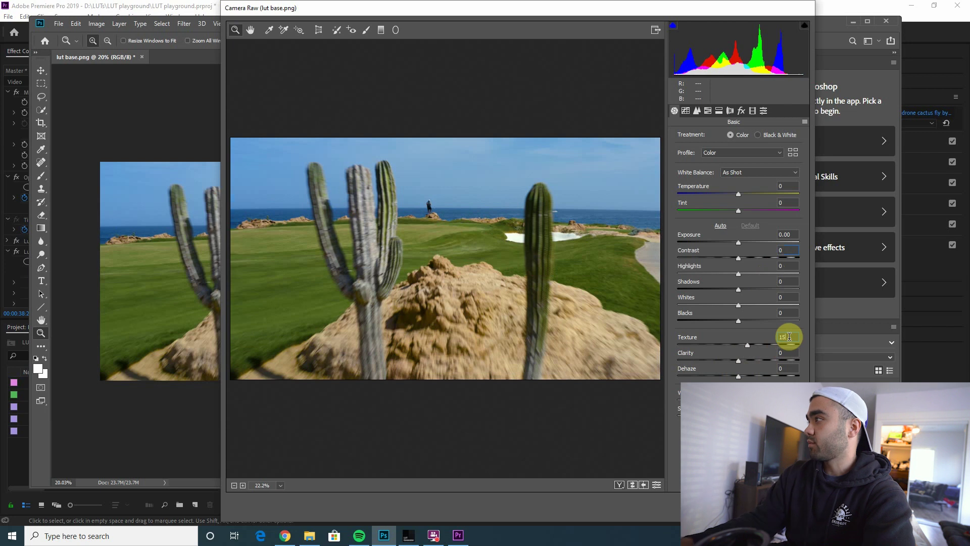
left_click(790, 353)
type("15")
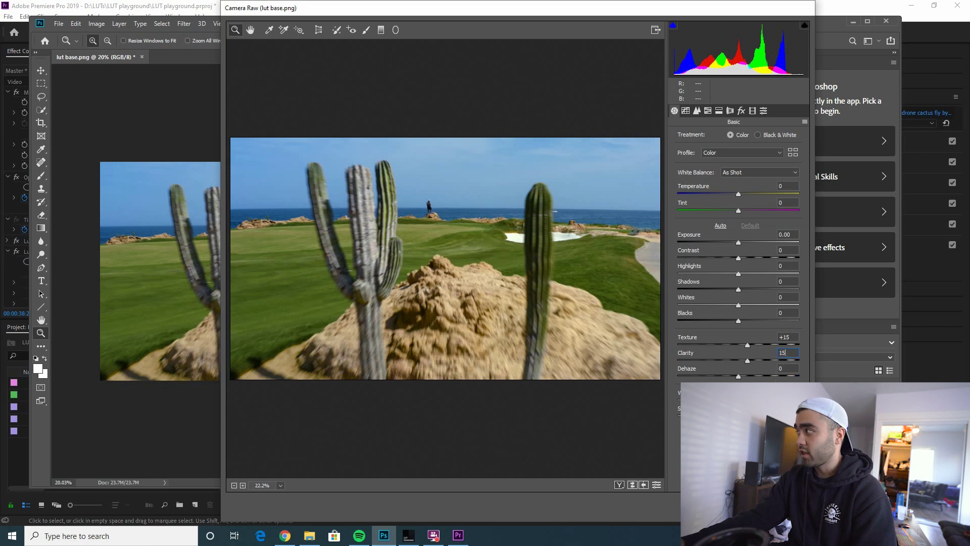
left_click(785, 369)
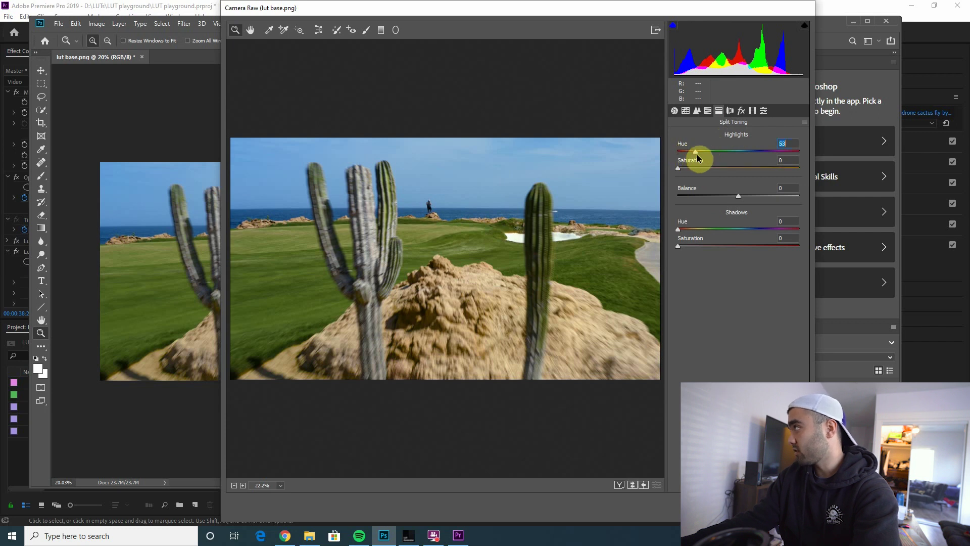
Raise highlight tint saturation, set the shadow tint hue, and boost Blues +42, Oranges +63
left_click_drag(677, 169, 696, 171)
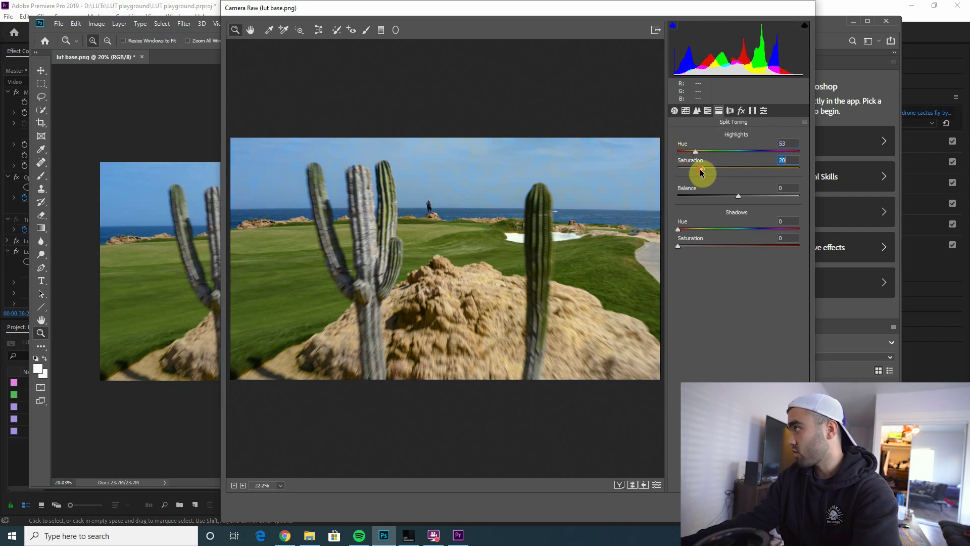
mouse_move(678, 229)
left_mouse_down()
mouse_move(718, 229)
mouse_move(692, 246)
left_mouse_up()
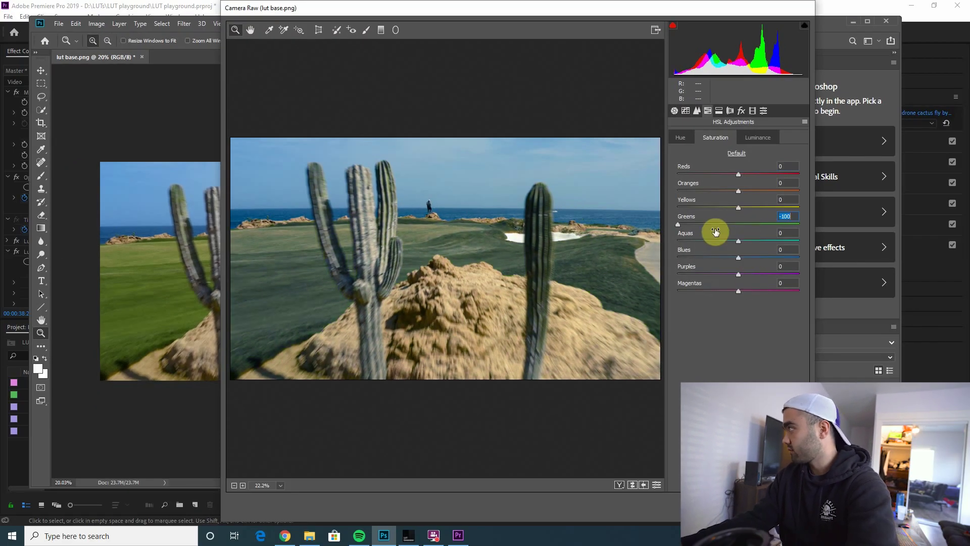
left_click_drag(738, 257, 763, 257)
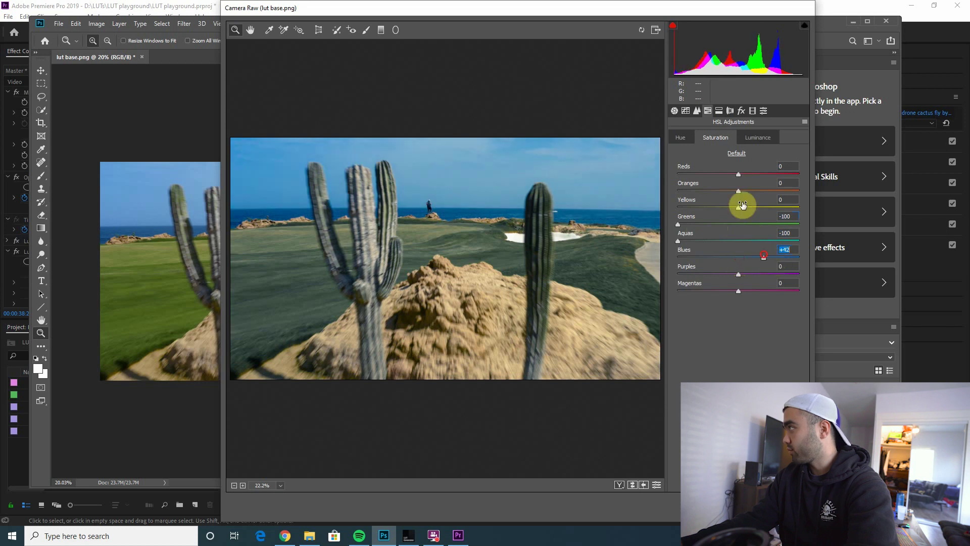
left_click(784, 183)
type("+83")
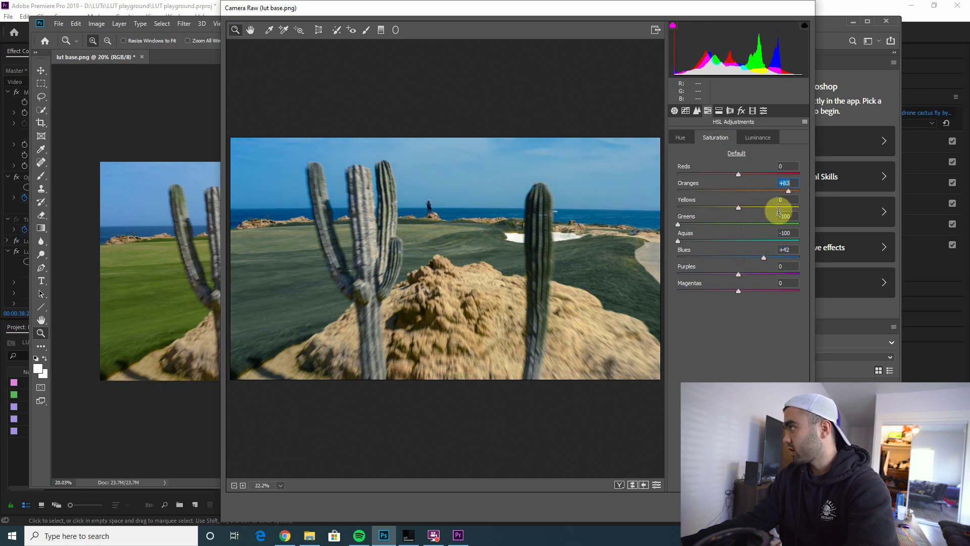
Shift the Yellows hue to -43 and compare the graded image with the original
left_click(681, 138)
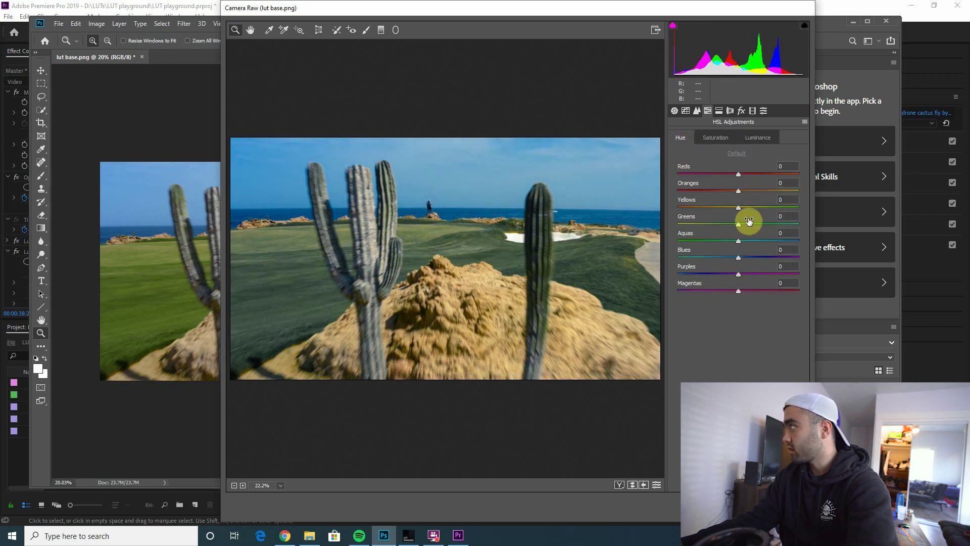
left_click_drag(737, 206, 690, 207)
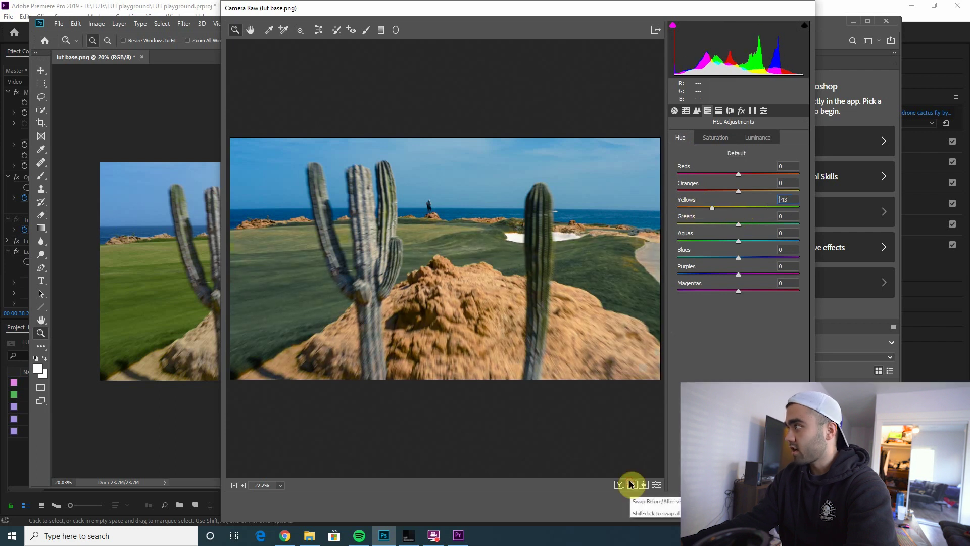
left_click(624, 484)
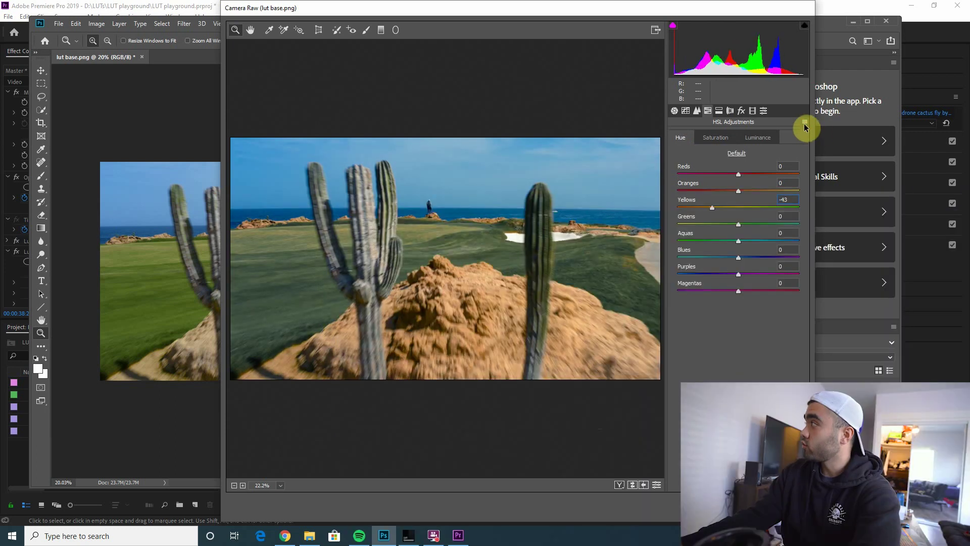
left_click(804, 122)
Save the teal-orange Camera Raw settings as an .xmp preset, apply the grade, and launch IWLTBAP LUT Generator
left_click(837, 206)
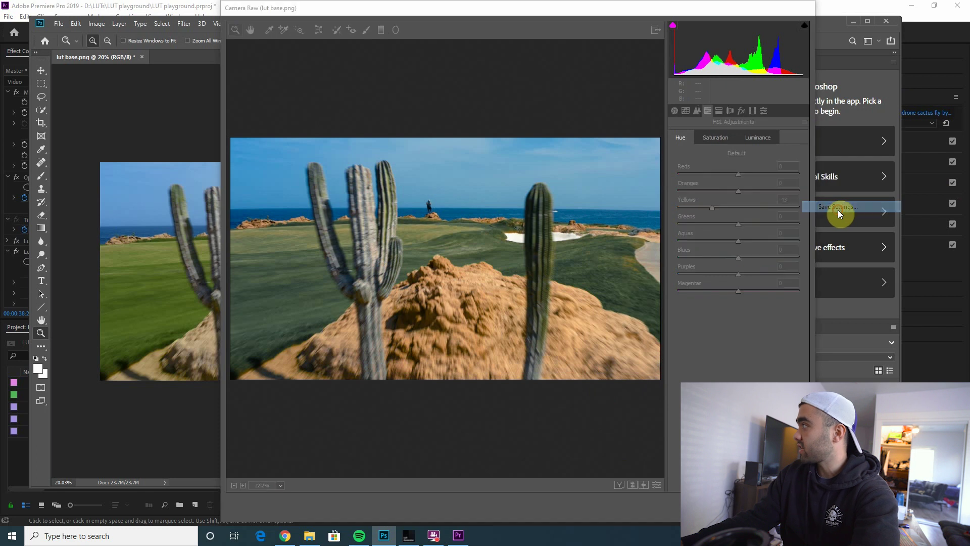
left_click(566, 50)
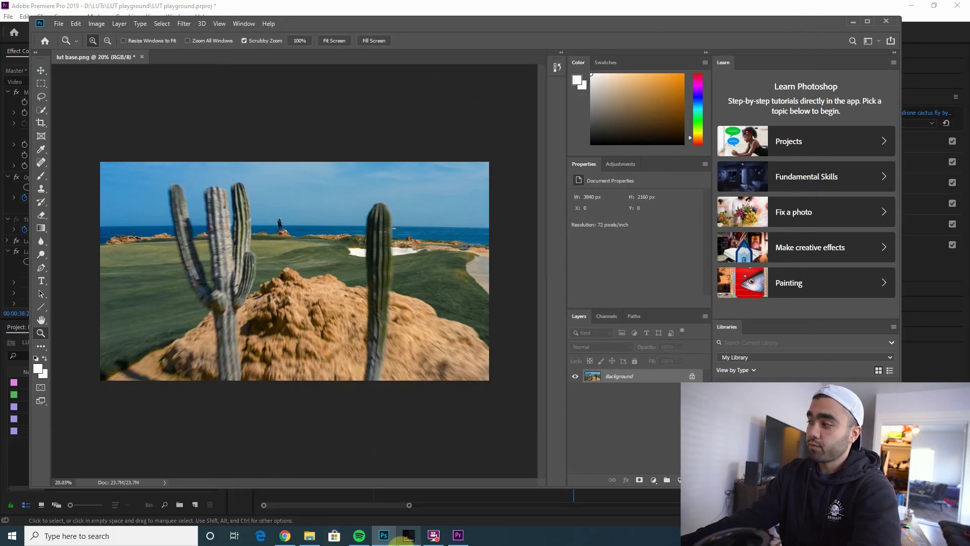
left_click(407, 537)
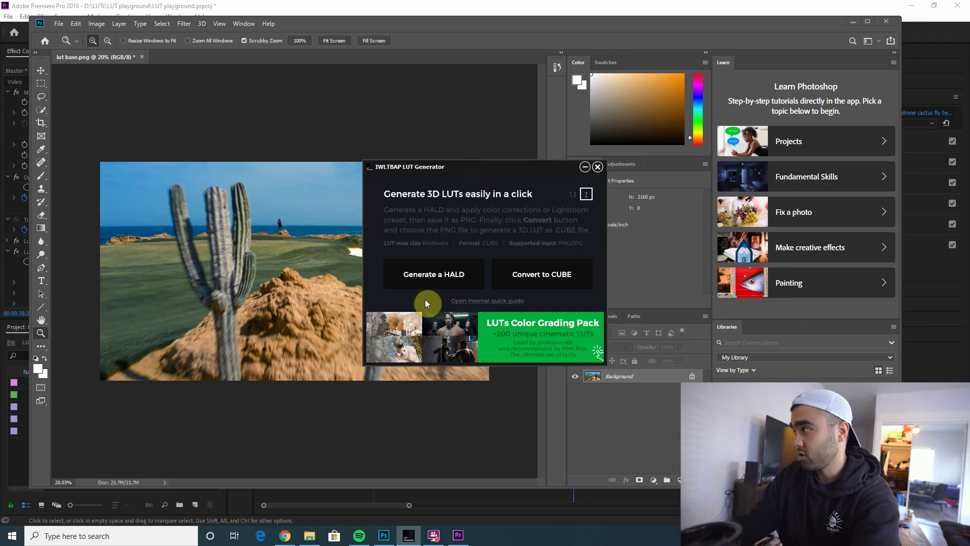
Generate a Neutral-512 HALD image on the Desktop and clear the windows to reach it
left_click(434, 274)
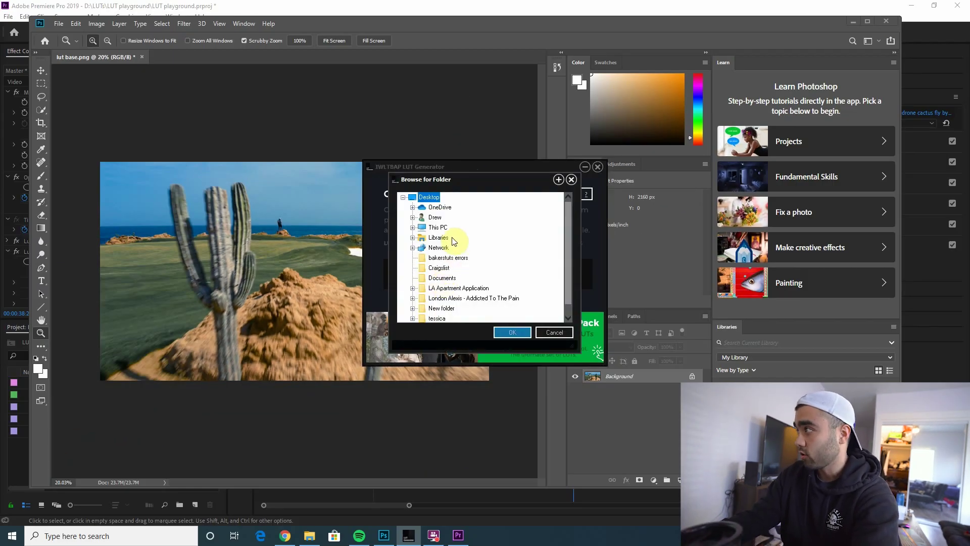
left_click(509, 332)
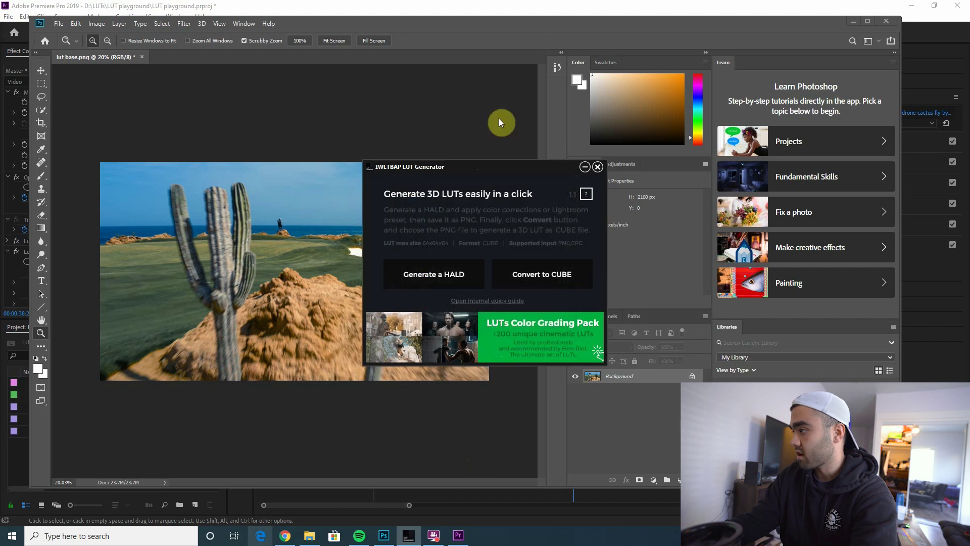
left_click(934, 7)
left_click(884, 20)
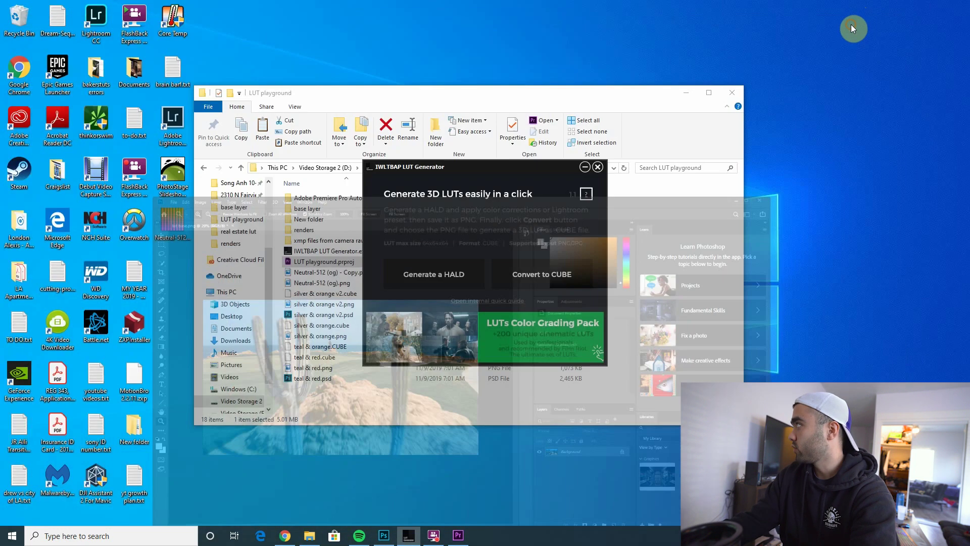
left_click(651, 114)
left_click(684, 92)
left_click(584, 166)
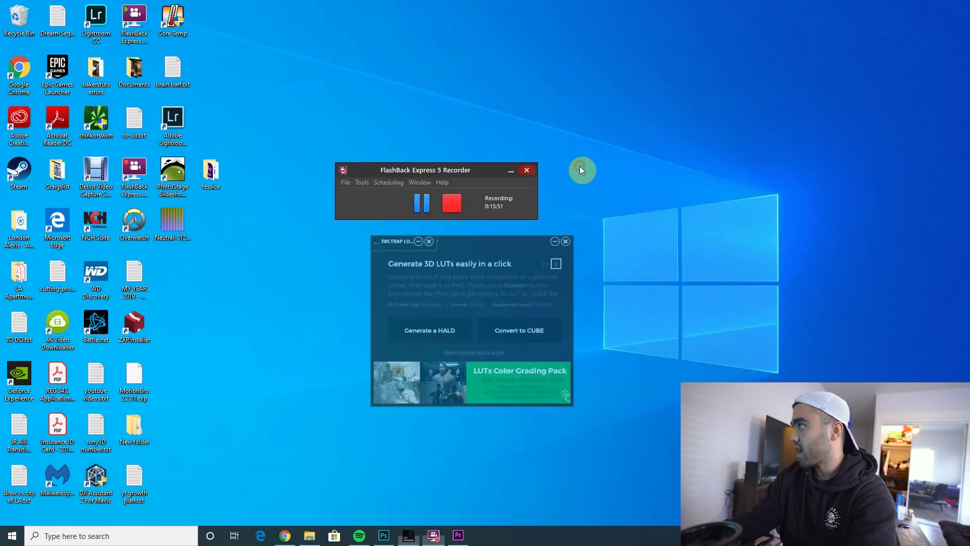
left_click(513, 170)
left_click(384, 536)
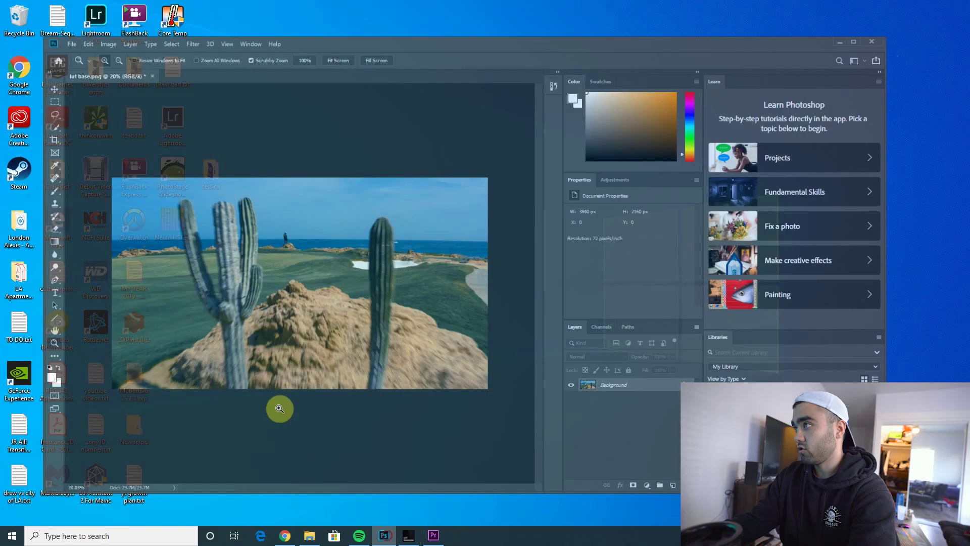
left_click(384, 536)
Open Neutral-512.png in Photoshop in the Camera Raw Filter
right_click(175, 228)
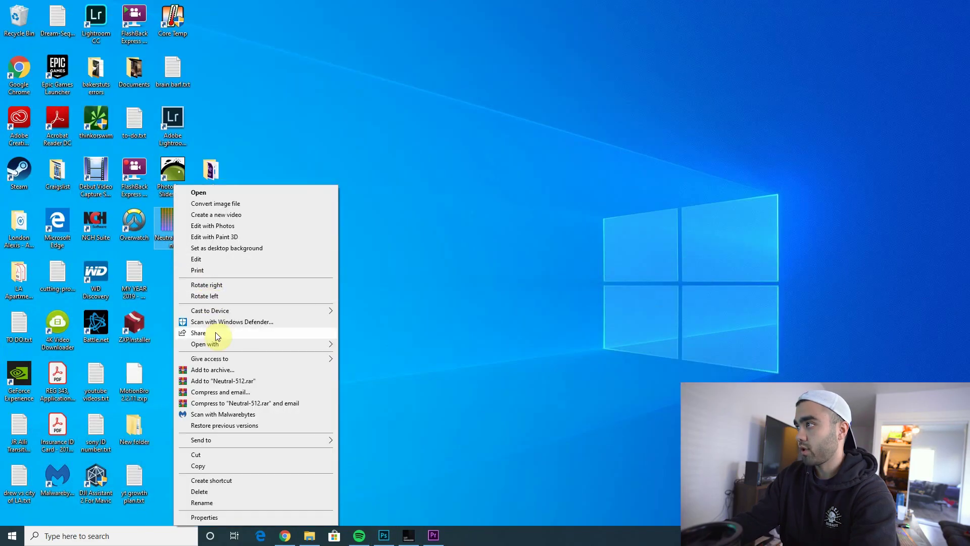
left_click(383, 348)
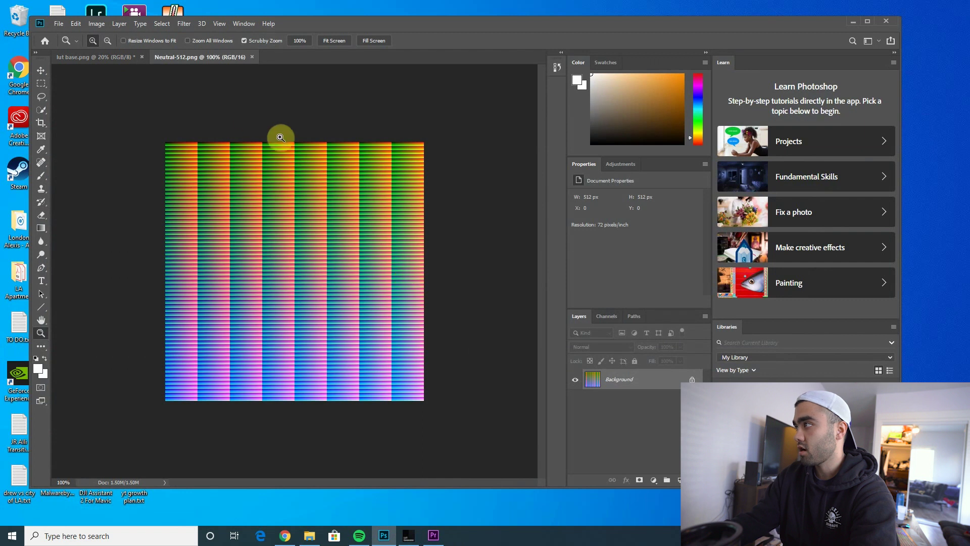
left_click(184, 23)
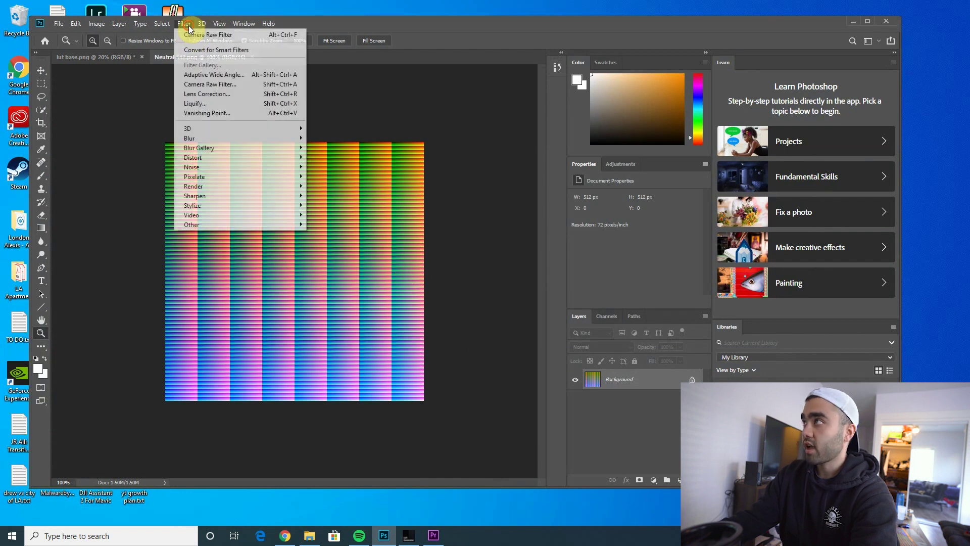
left_click(204, 86)
Load the saved teal-orange split-tone .xmp preset, apply it, and close the Neutral-512 document
left_click(806, 122)
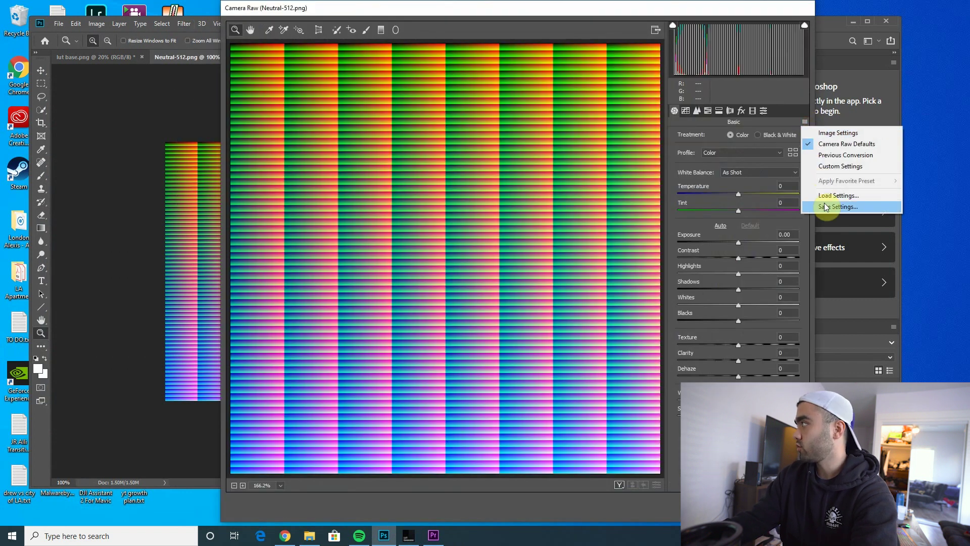
left_click(837, 196)
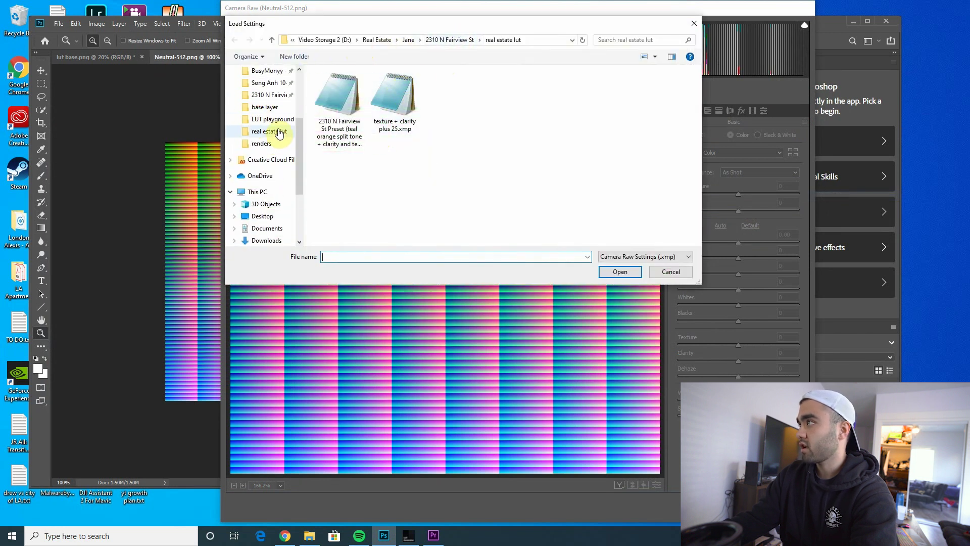
left_click(262, 126)
double_click(373, 107)
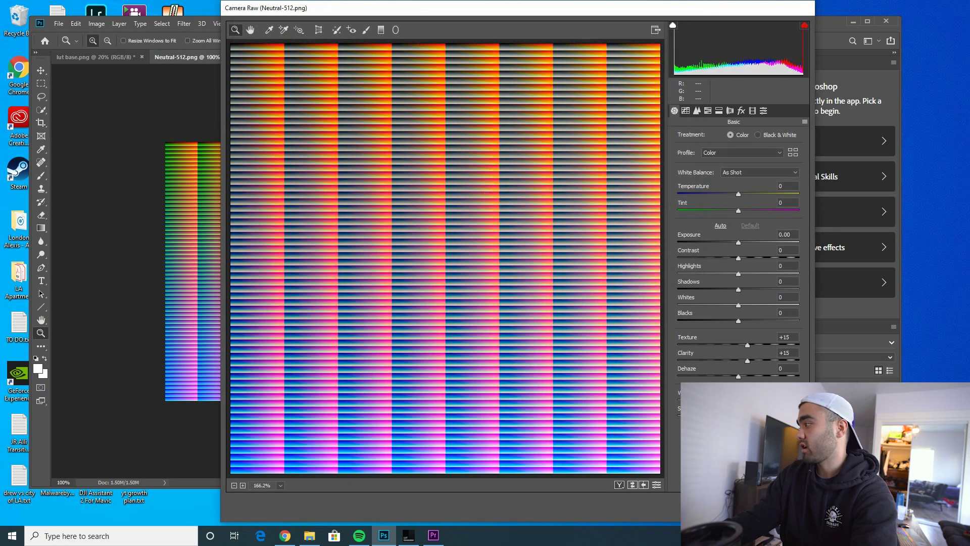
key("Return")
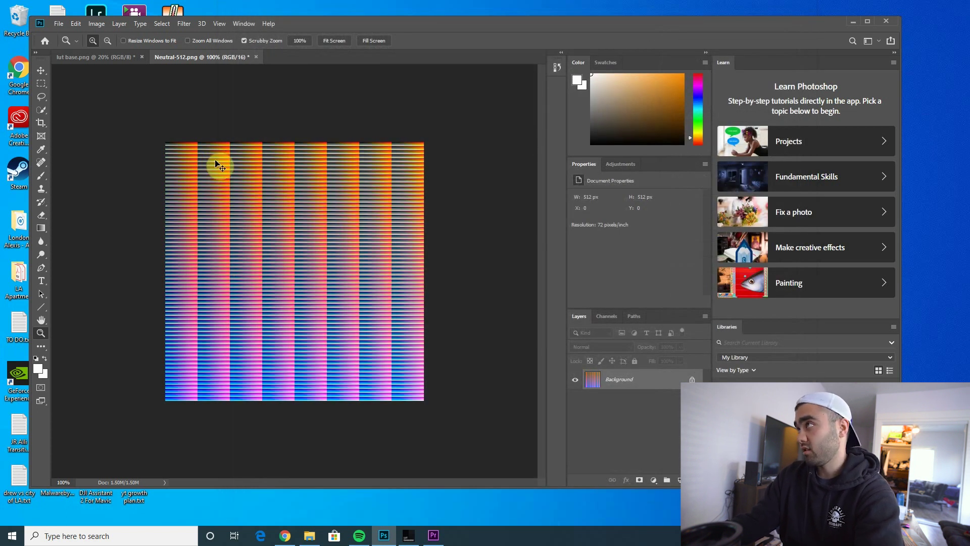
left_click(254, 58)
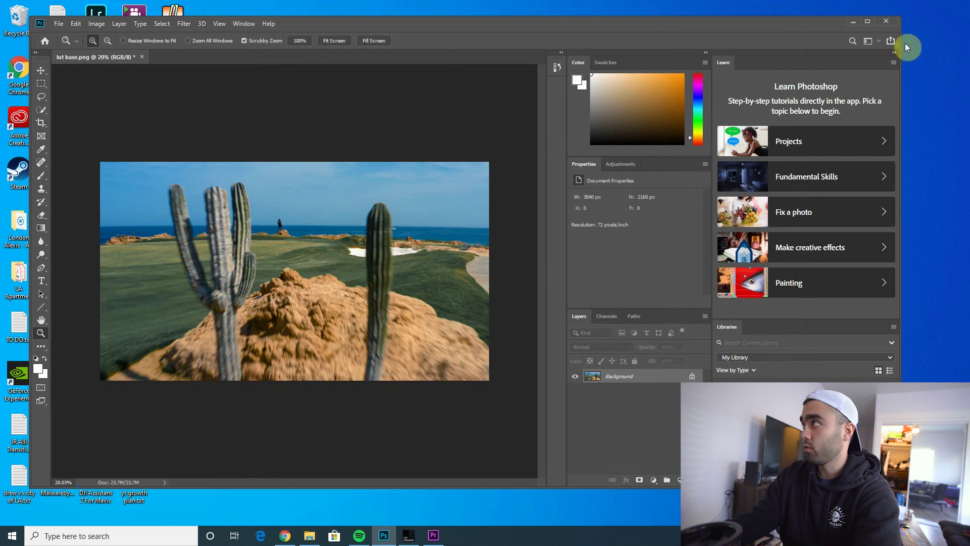
Preview the graded Neutral-512.png, then convert it from the Desktop into a .cube LUT
left_click(855, 27)
double_click(176, 220)
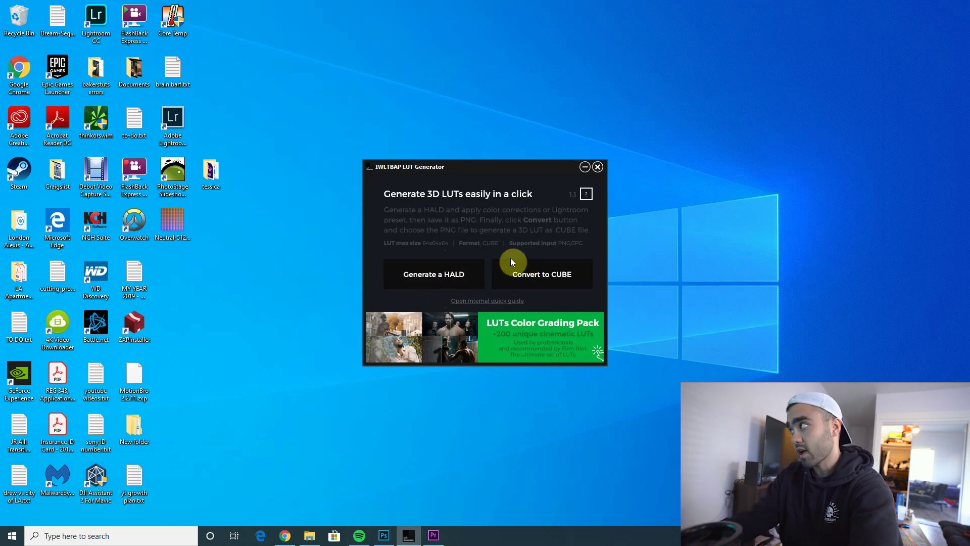
left_click(513, 281)
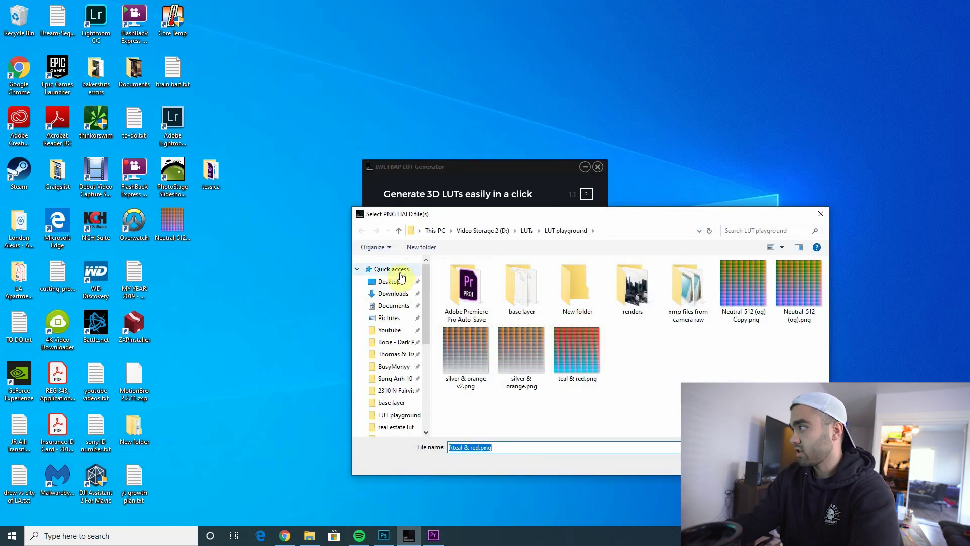
left_click(391, 269)
double_click(467, 354)
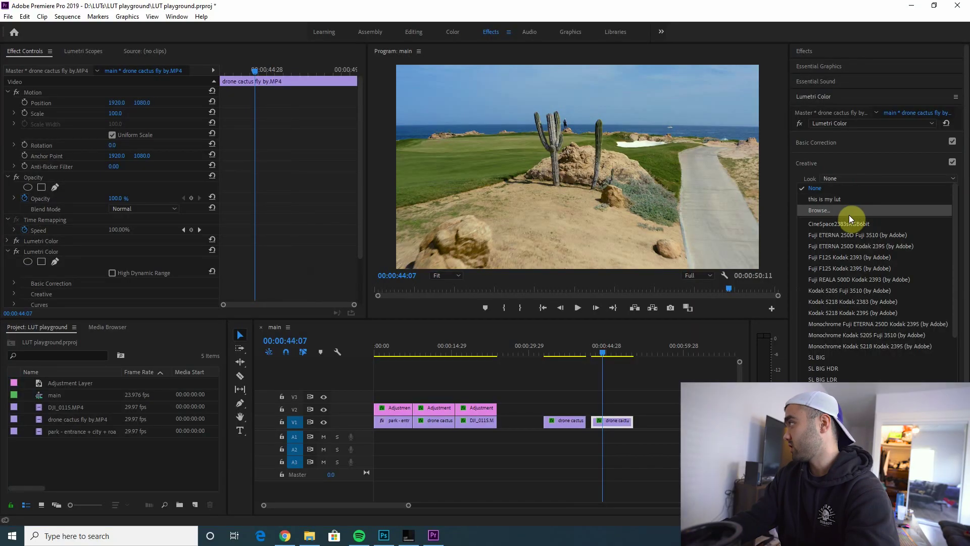
Load the 'this is my raw lut' .cube as the Lumetri Creative look and preview playback
left_click(819, 210)
double_click(174, 106)
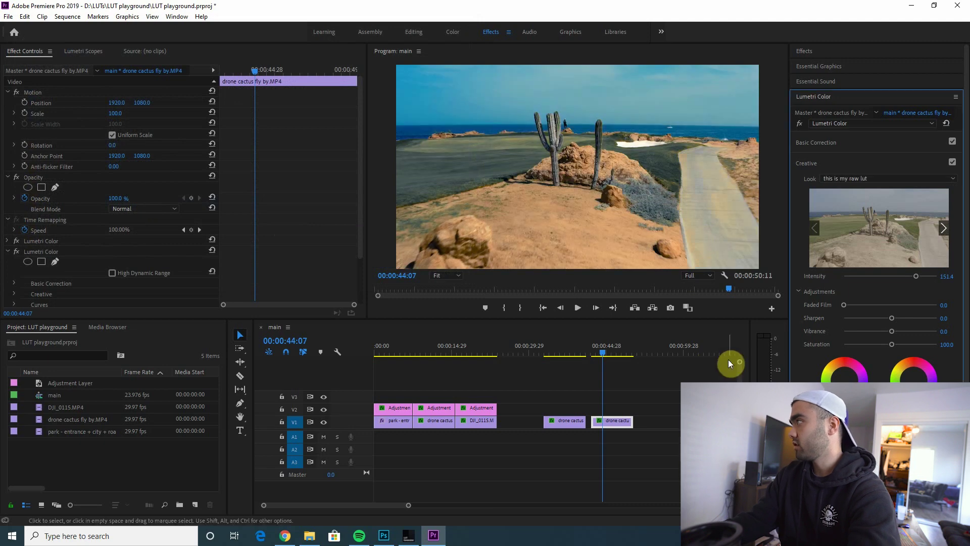
key("space")
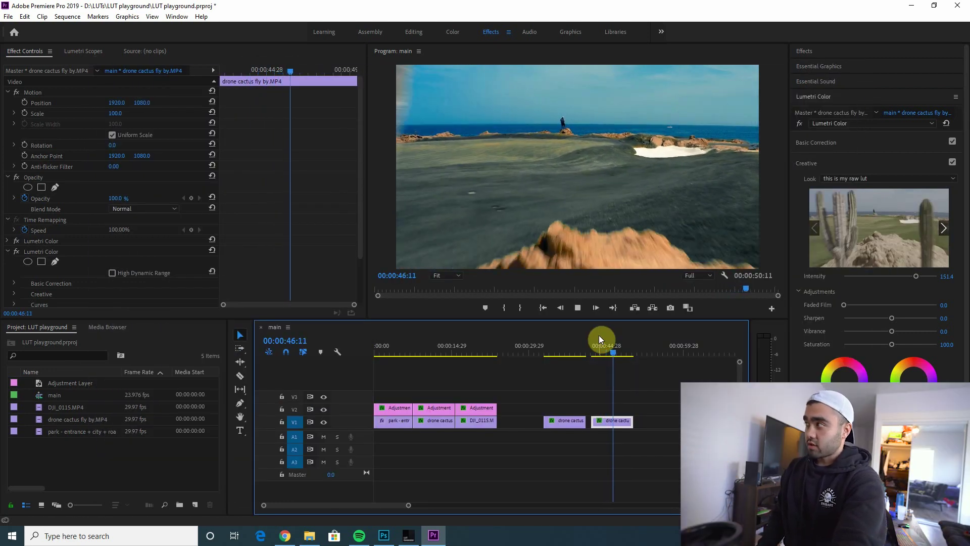
key("space")
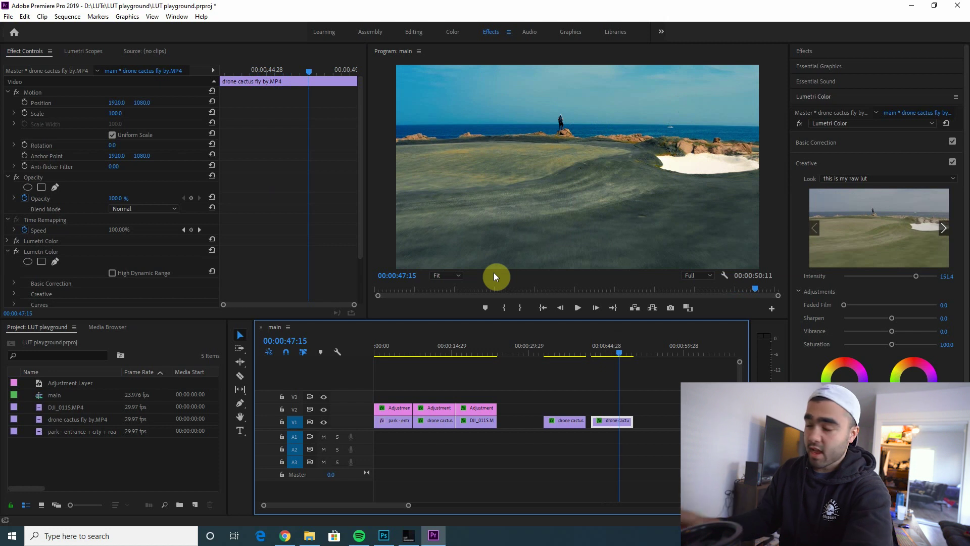